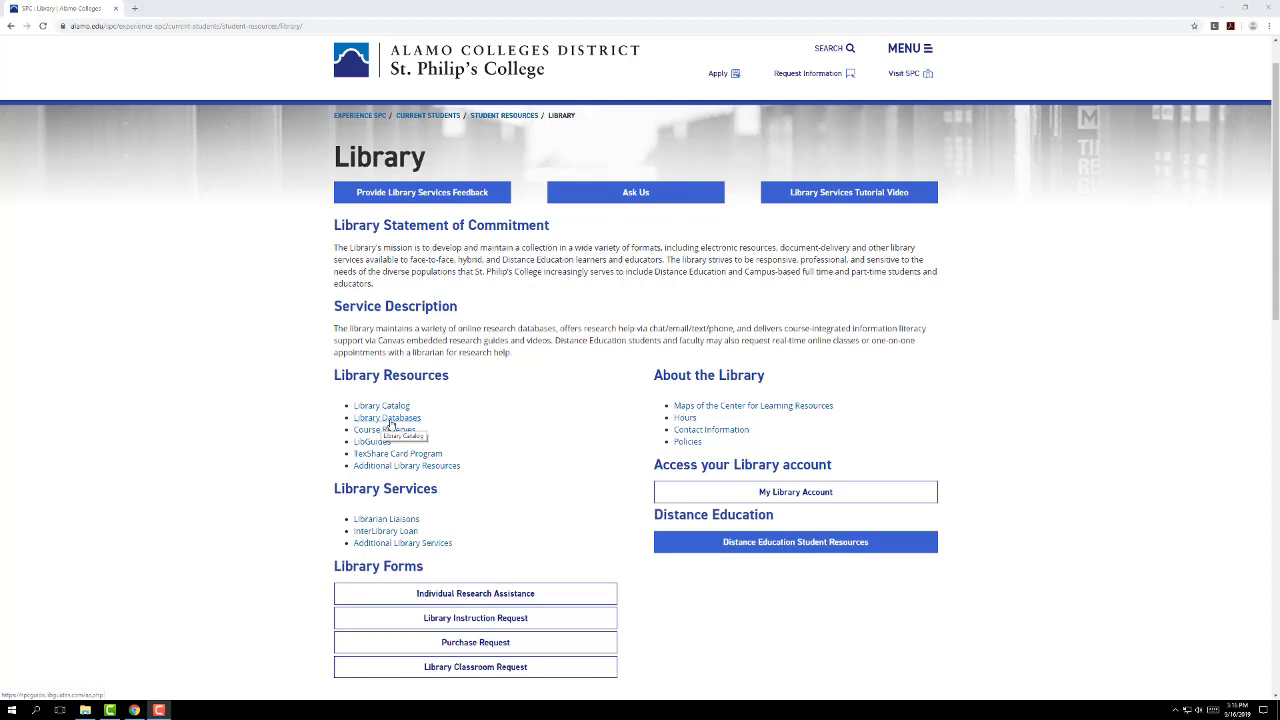
Step: Open the A-Z Databases list to start an Academic Search Complete search
left_click(389, 419)
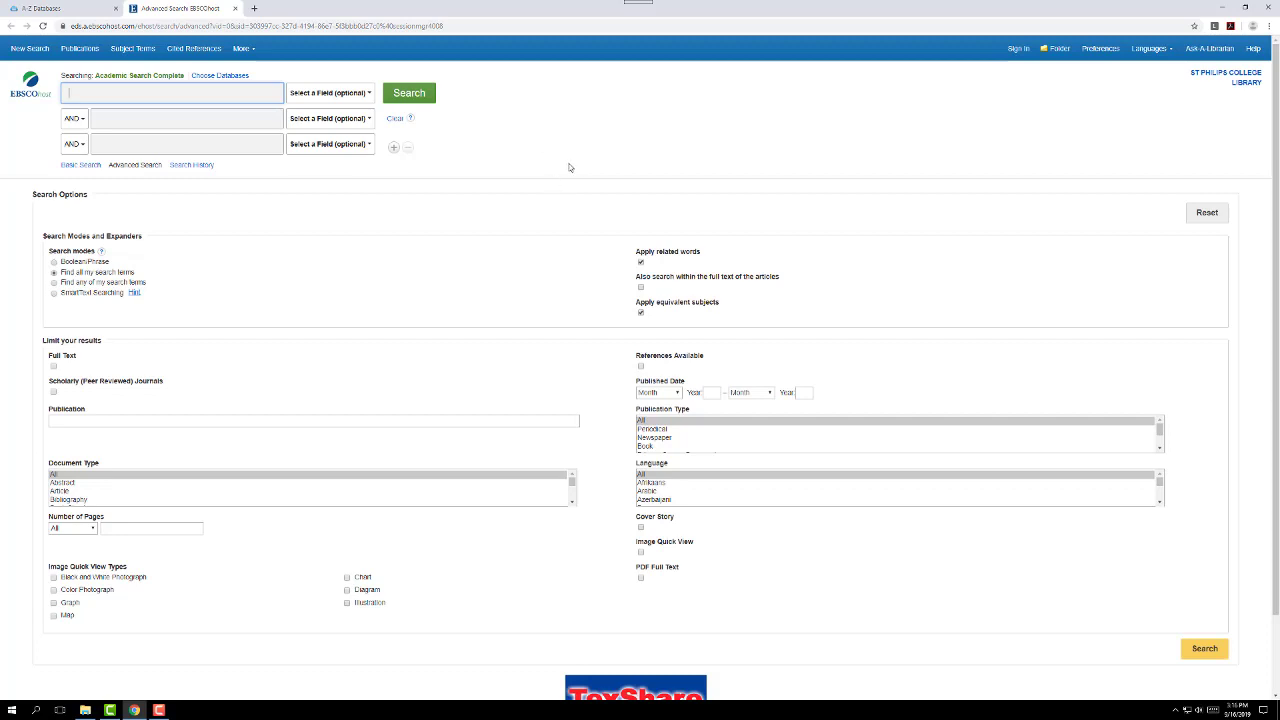
left_click(54, 366)
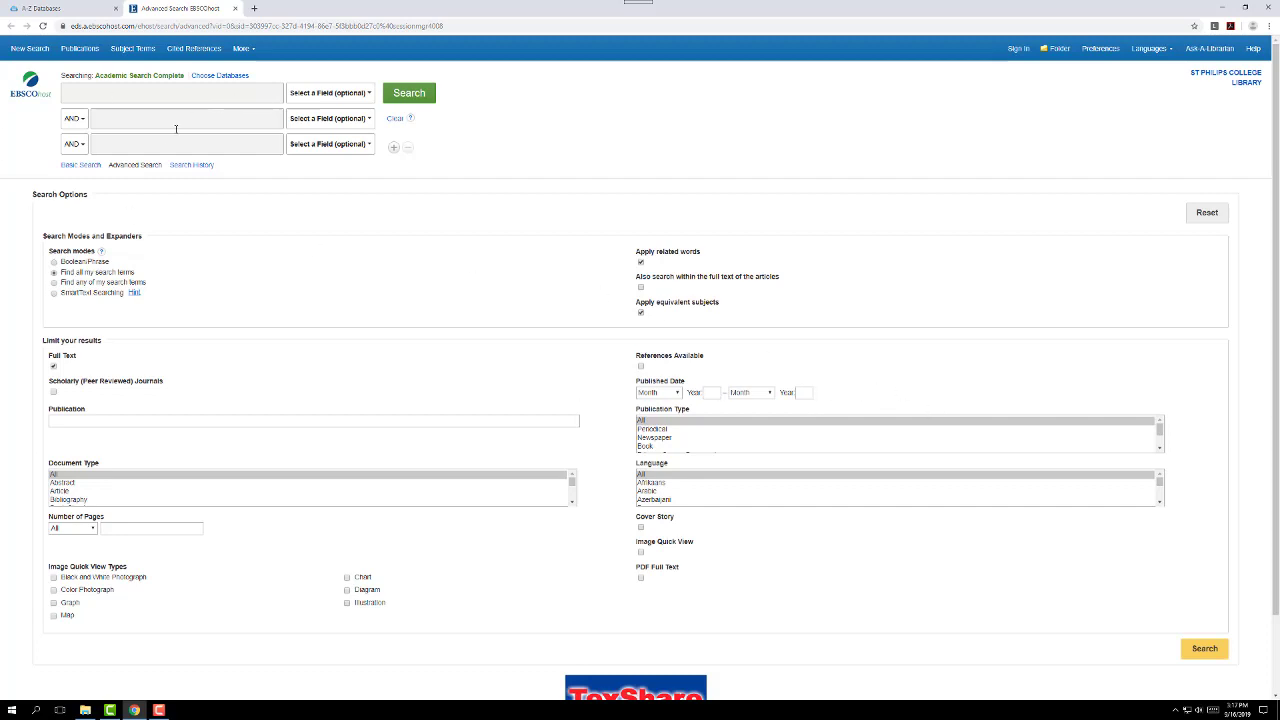
left_click(152, 93)
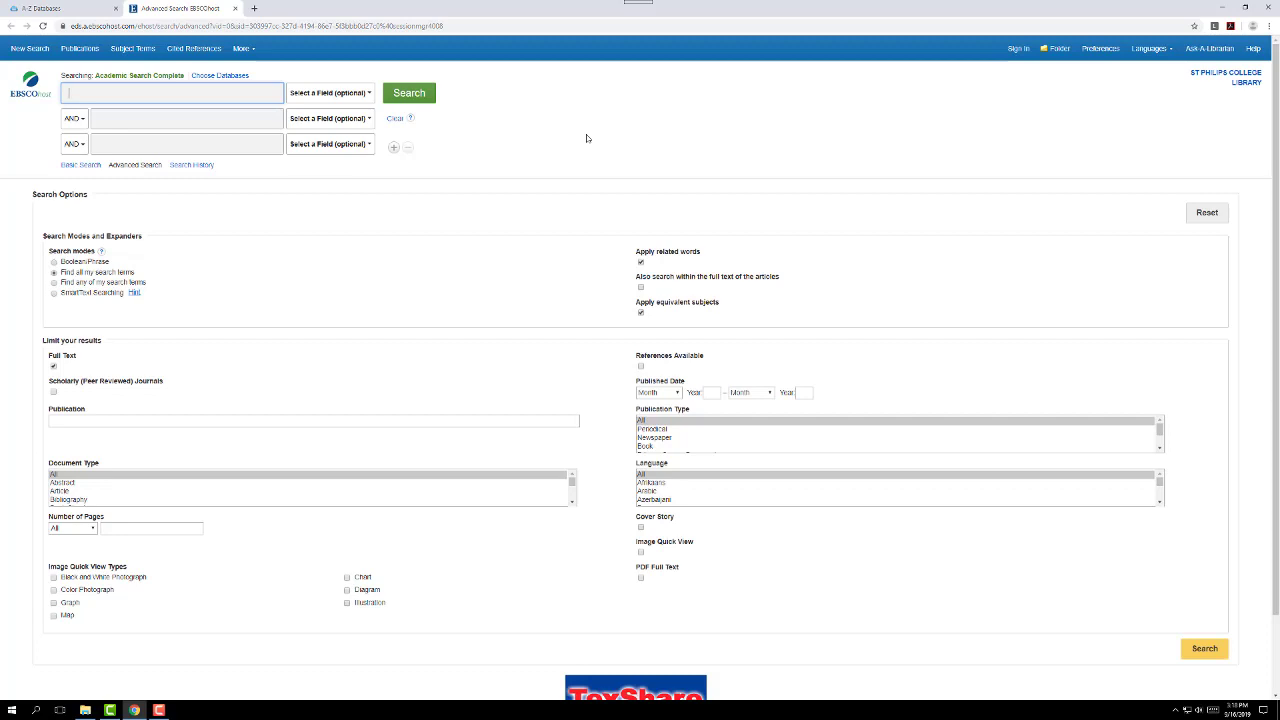
Step: Search Academic Search Complete for 'oceanography', picked from the suggestions after typing 'ocean'
type("ocean")
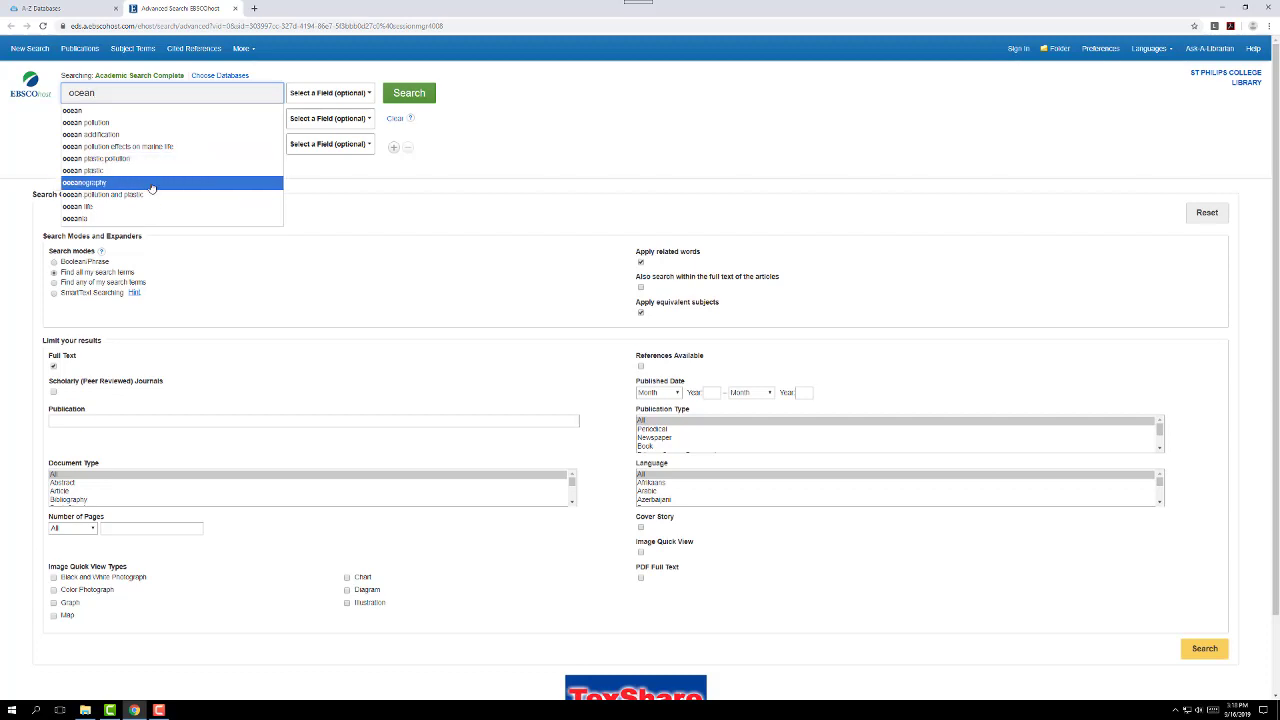
left_click(142, 184)
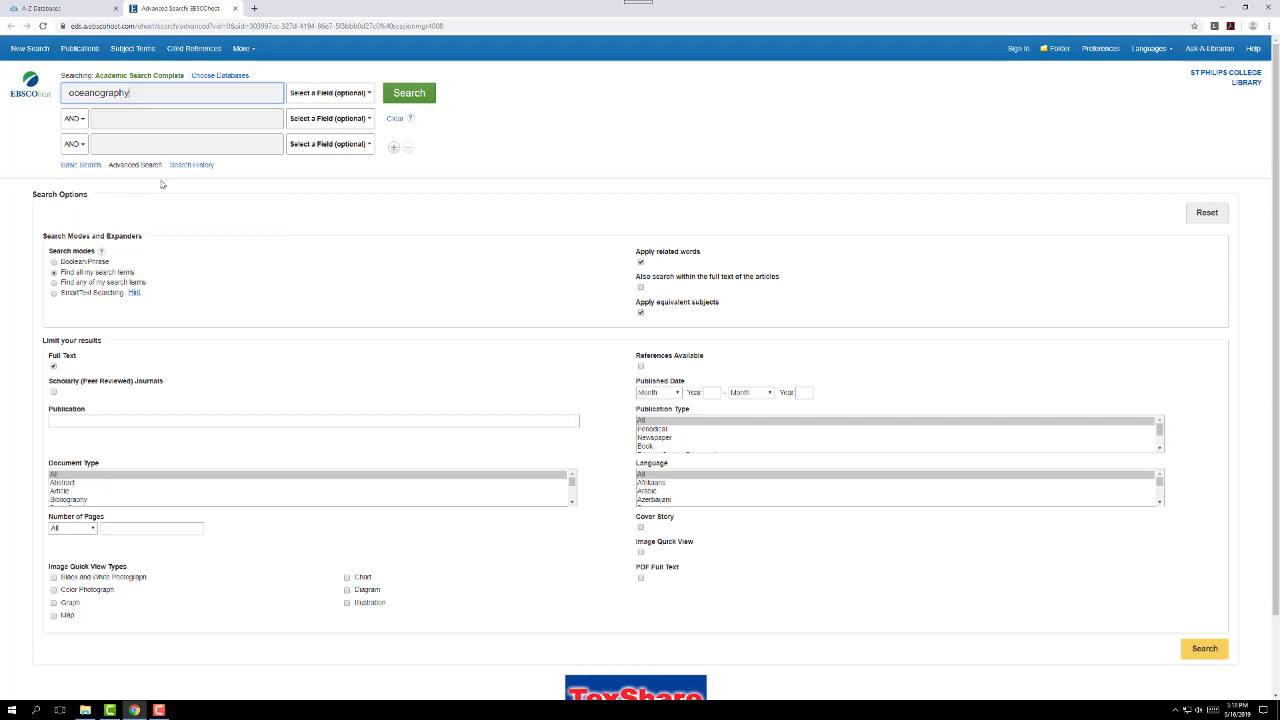
left_click(409, 93)
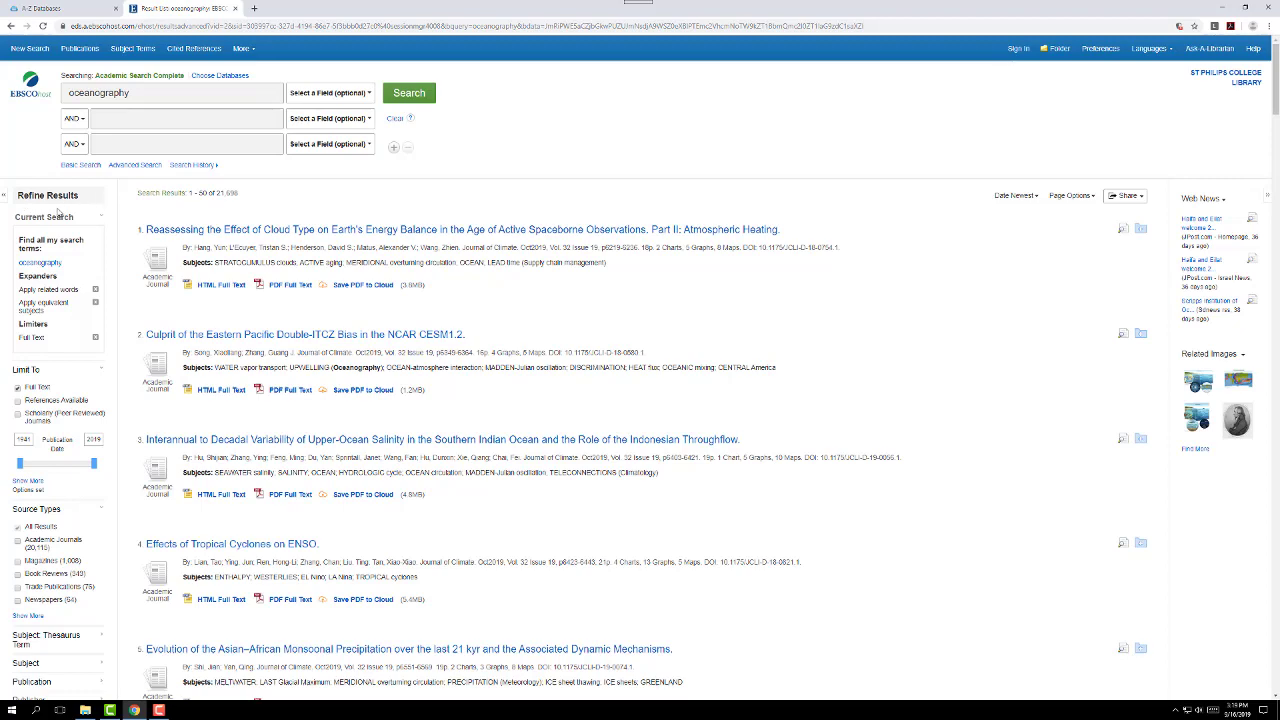
Step: Set the Publication Date limiter's start year to 2014, limiting results to 2014–2019
scroll(40, 352, "down", 1)
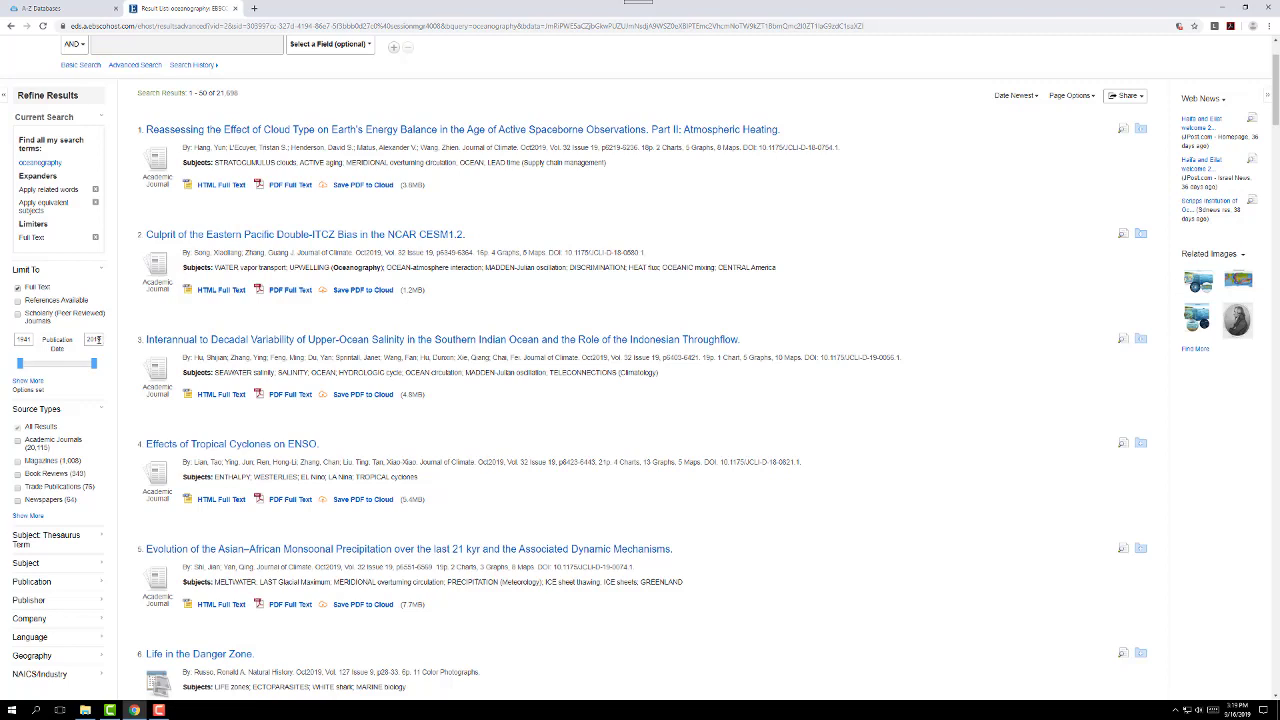
double_click(30, 340)
type("1948")
key("Return")
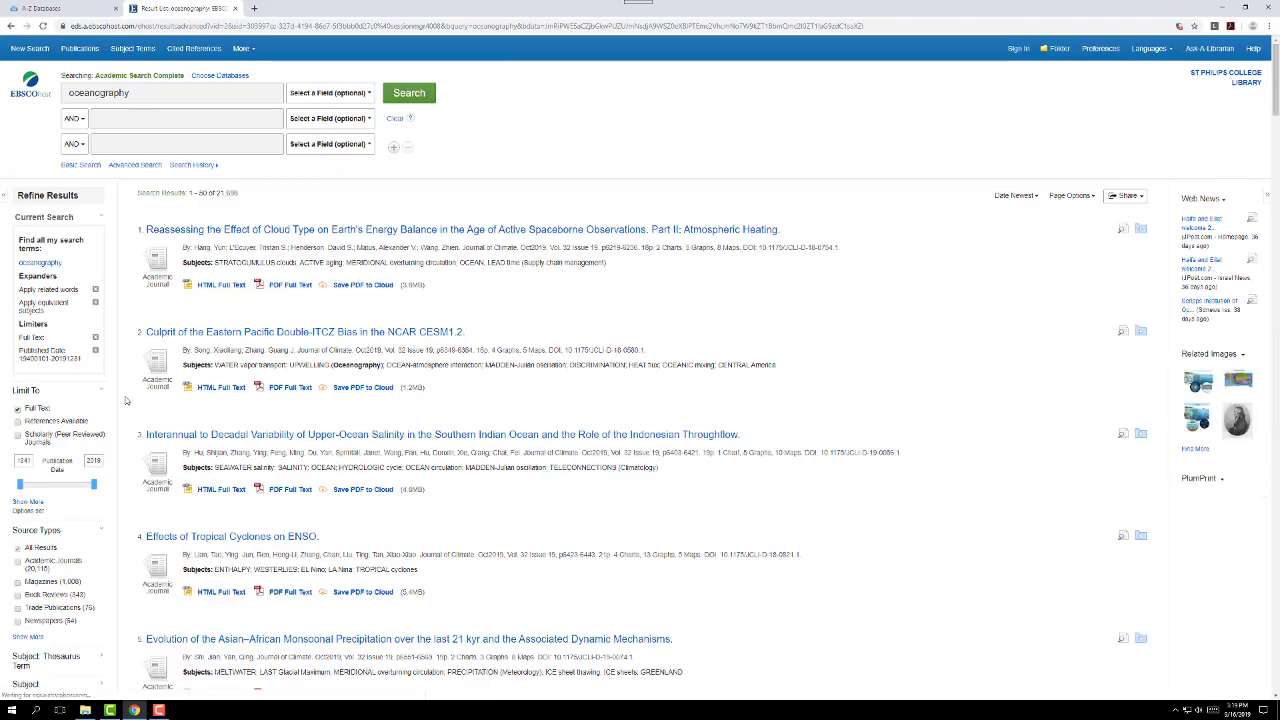
double_click(22, 460)
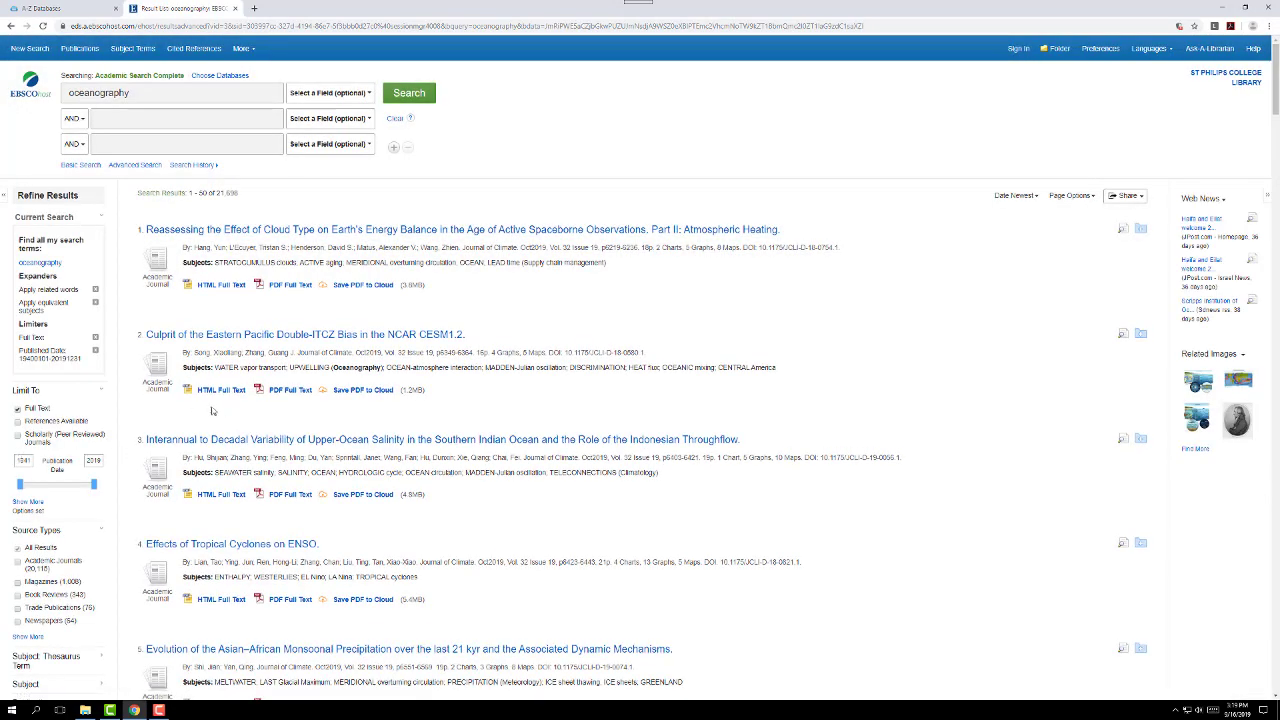
double_click(14, 461)
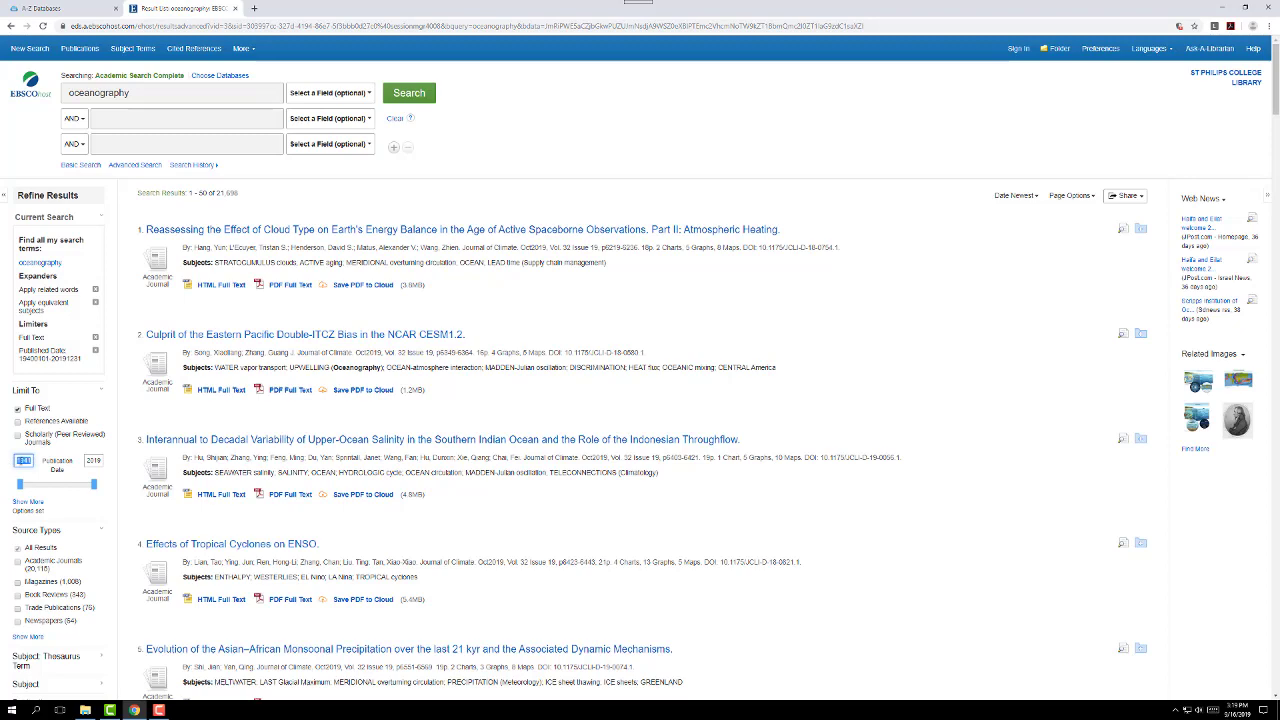
type("2014")
key("Return")
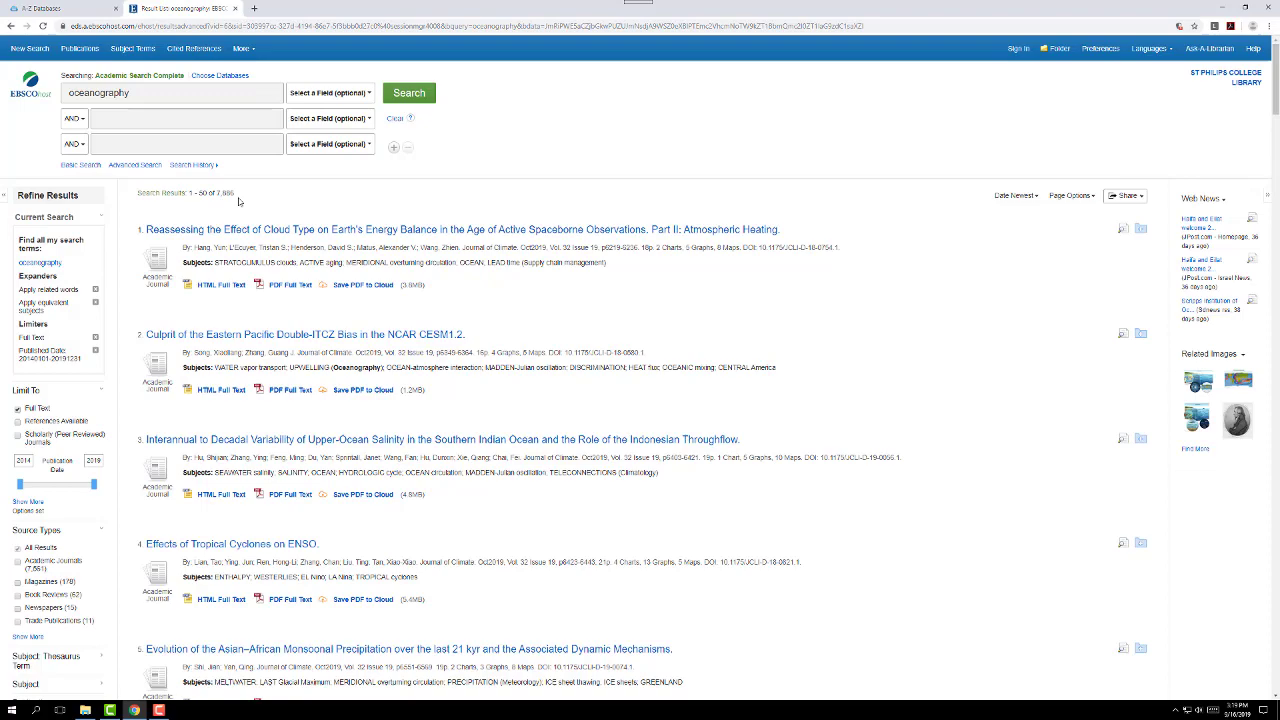
Step: Check Academic Journals under Source Types, leaving 7,561 full-text results
scroll(258, 297, "down", 3)
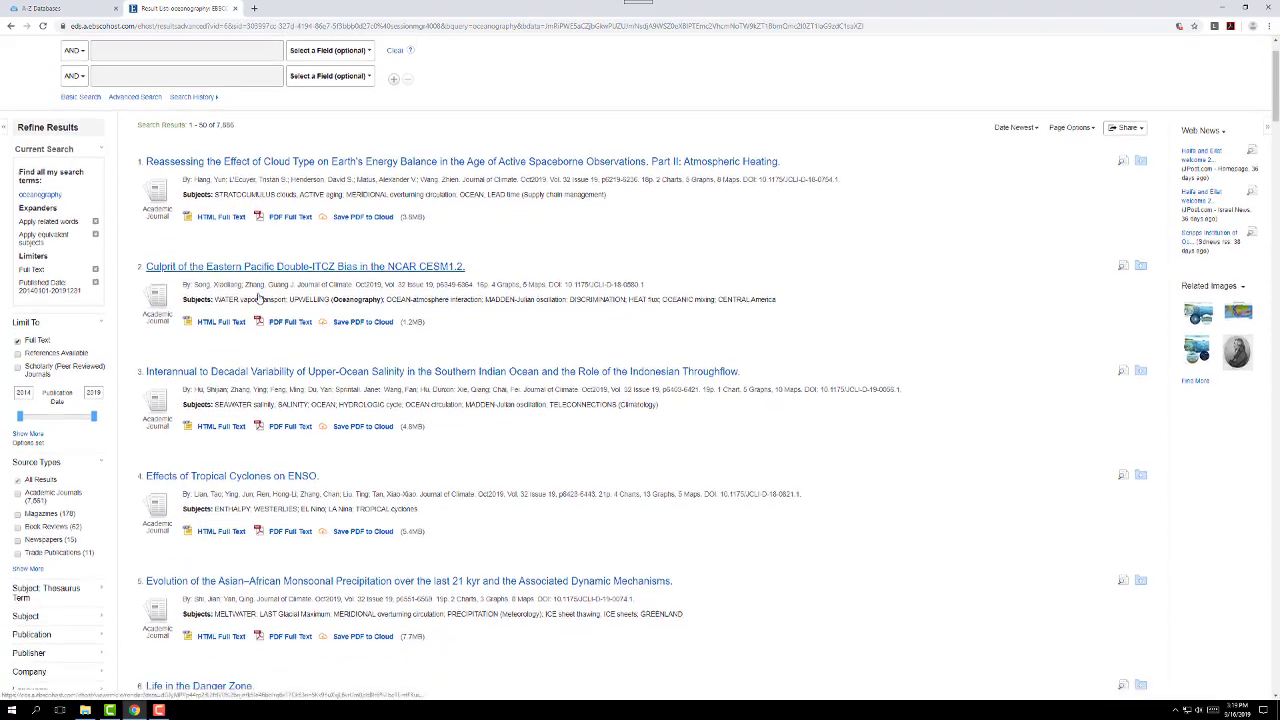
scroll(258, 297, "down", 1)
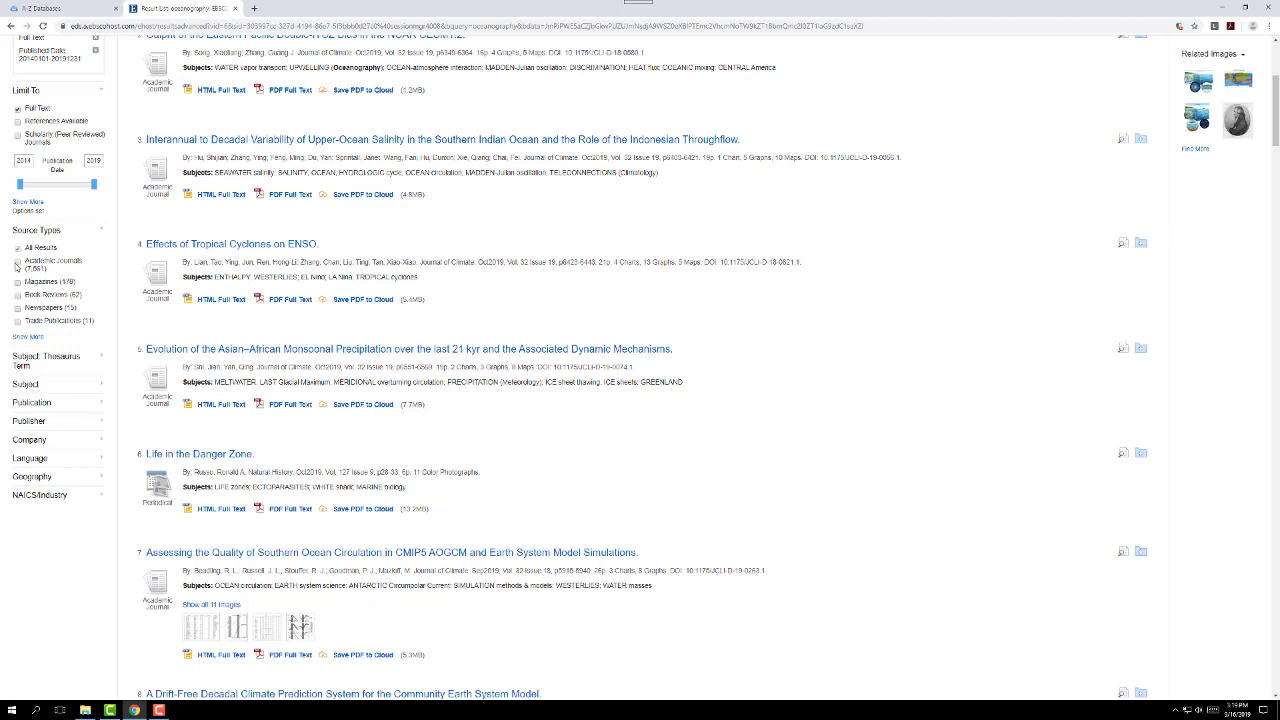
left_click(17, 262)
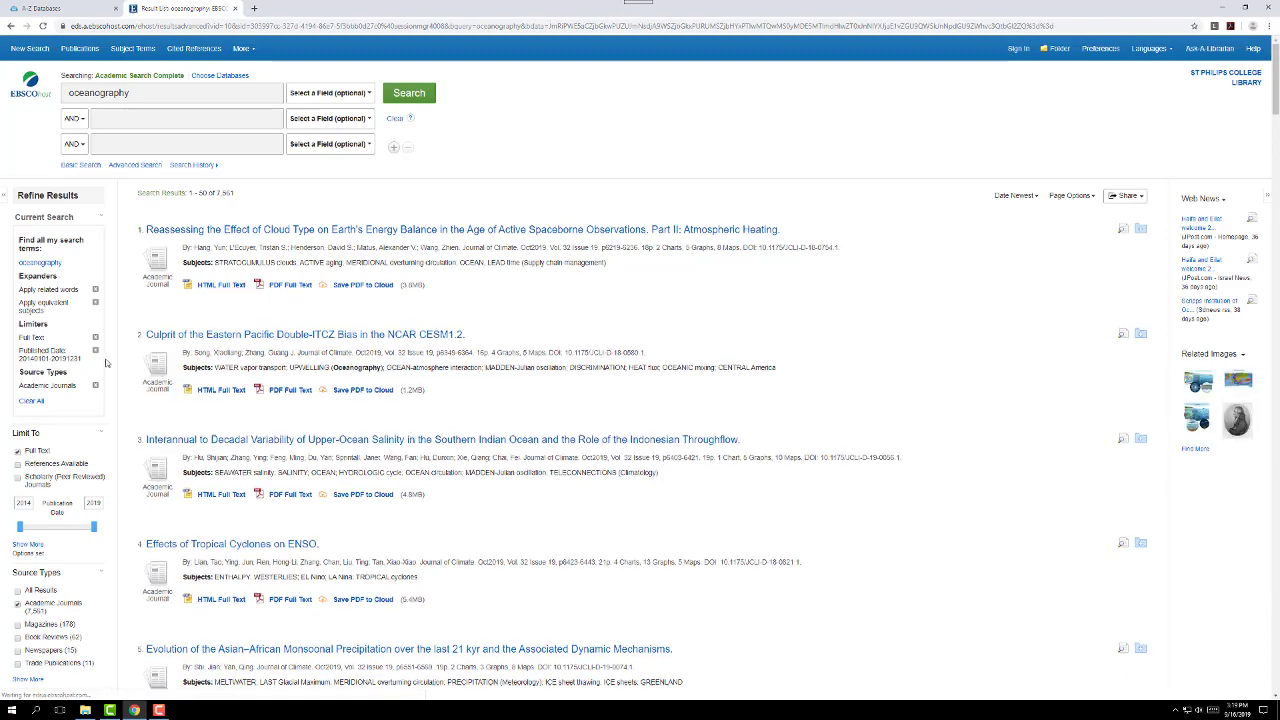
scroll(325, 380, "down", 3)
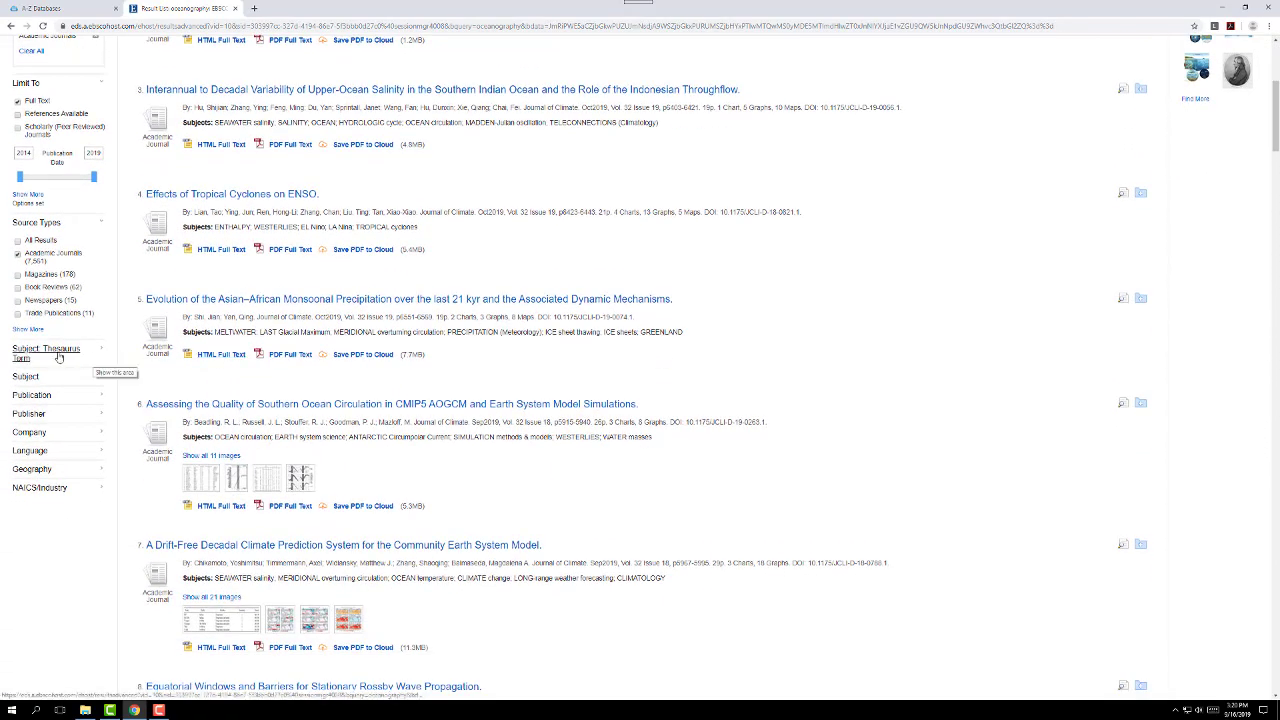
Step: Filter by the subject terms ocean circulation and climate change, narrowing results to 33 articles
left_click(55, 357)
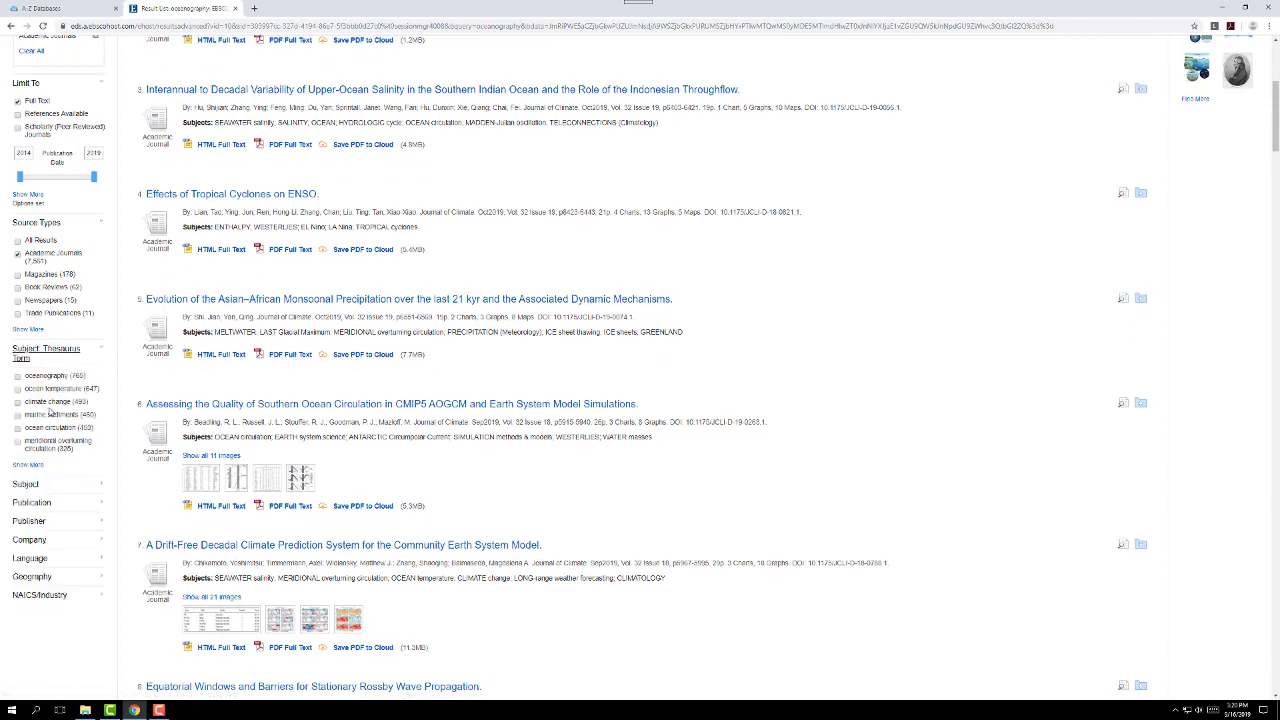
left_click(28, 484)
scroll(62, 478, "down", 1)
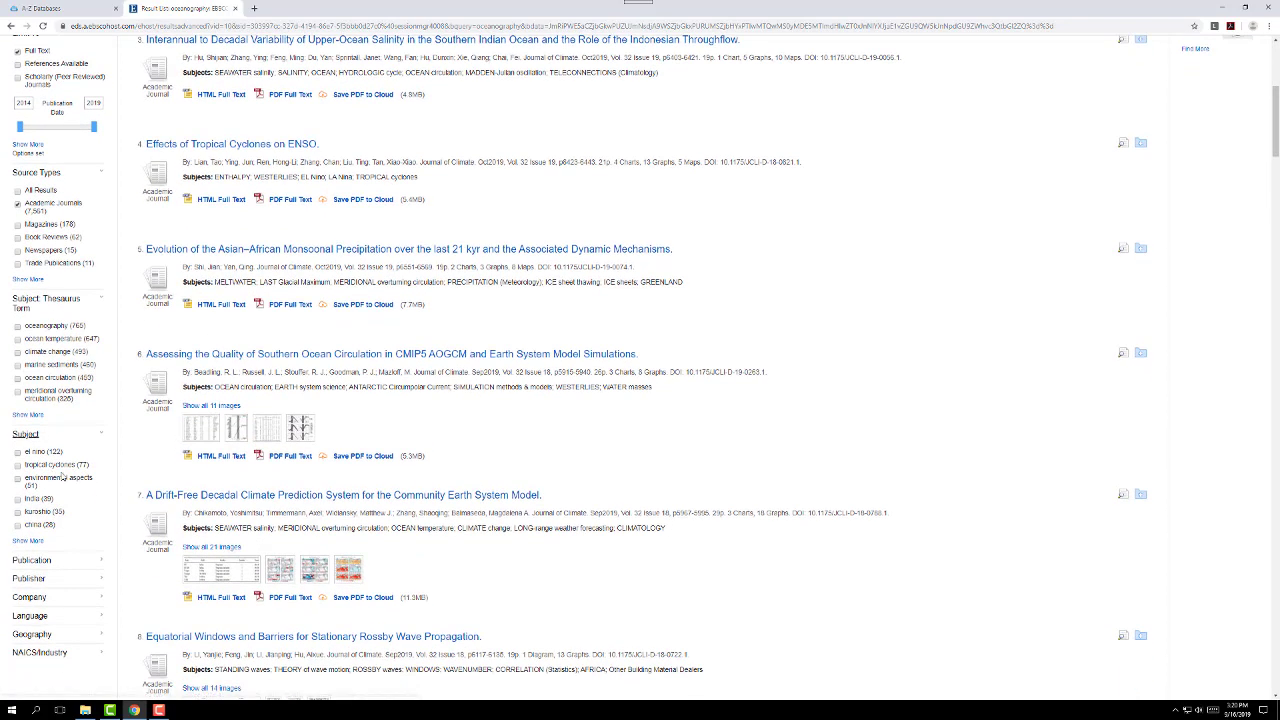
left_click(17, 379)
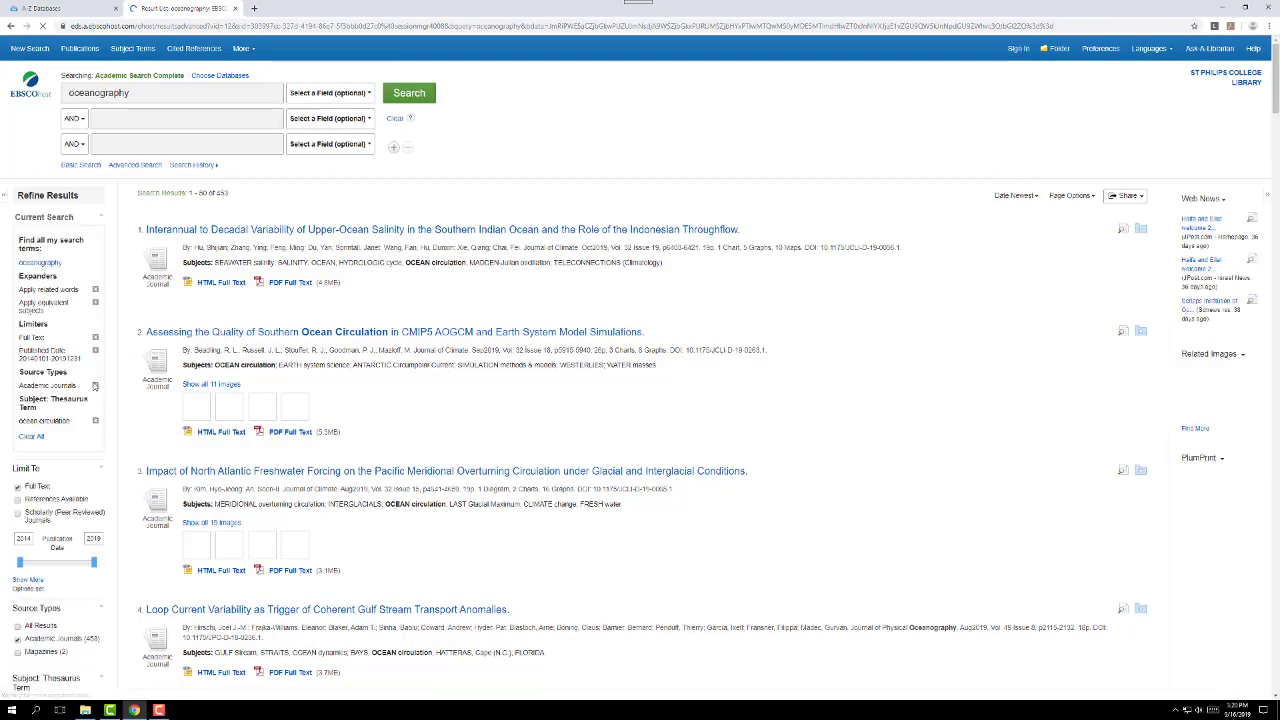
scroll(101, 441, "down", 3)
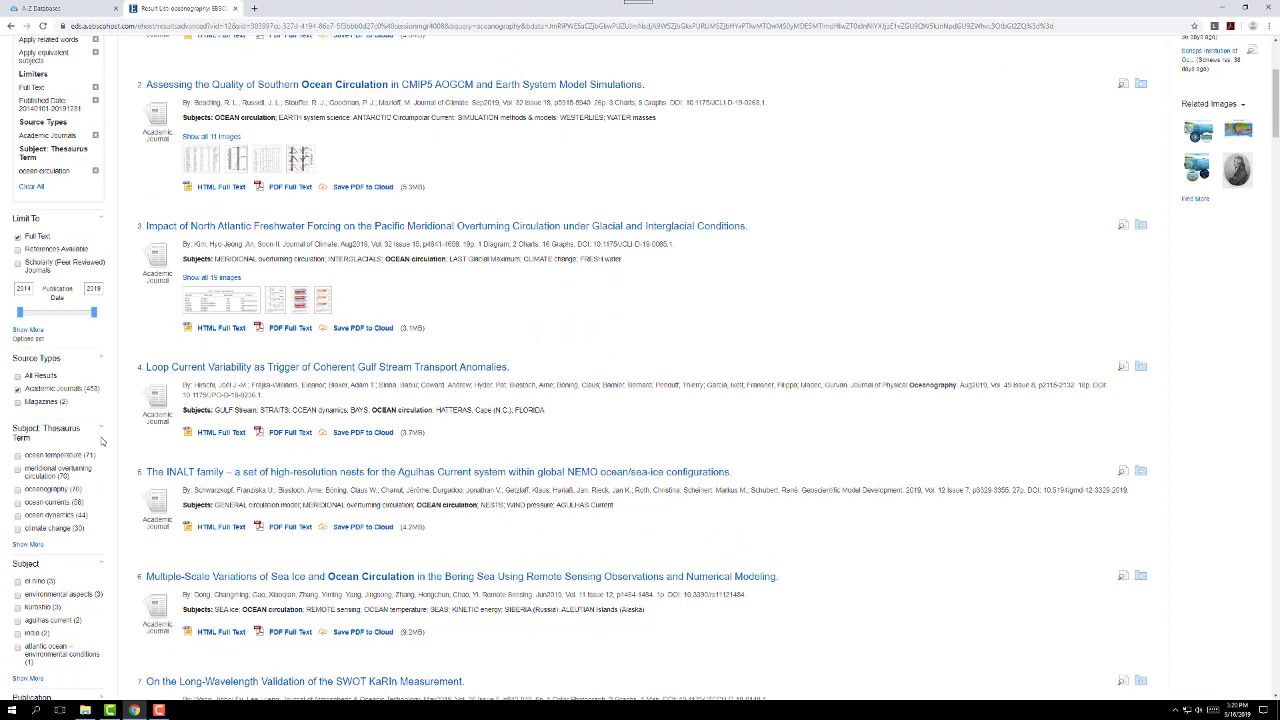
scroll(105, 486, "down", 1)
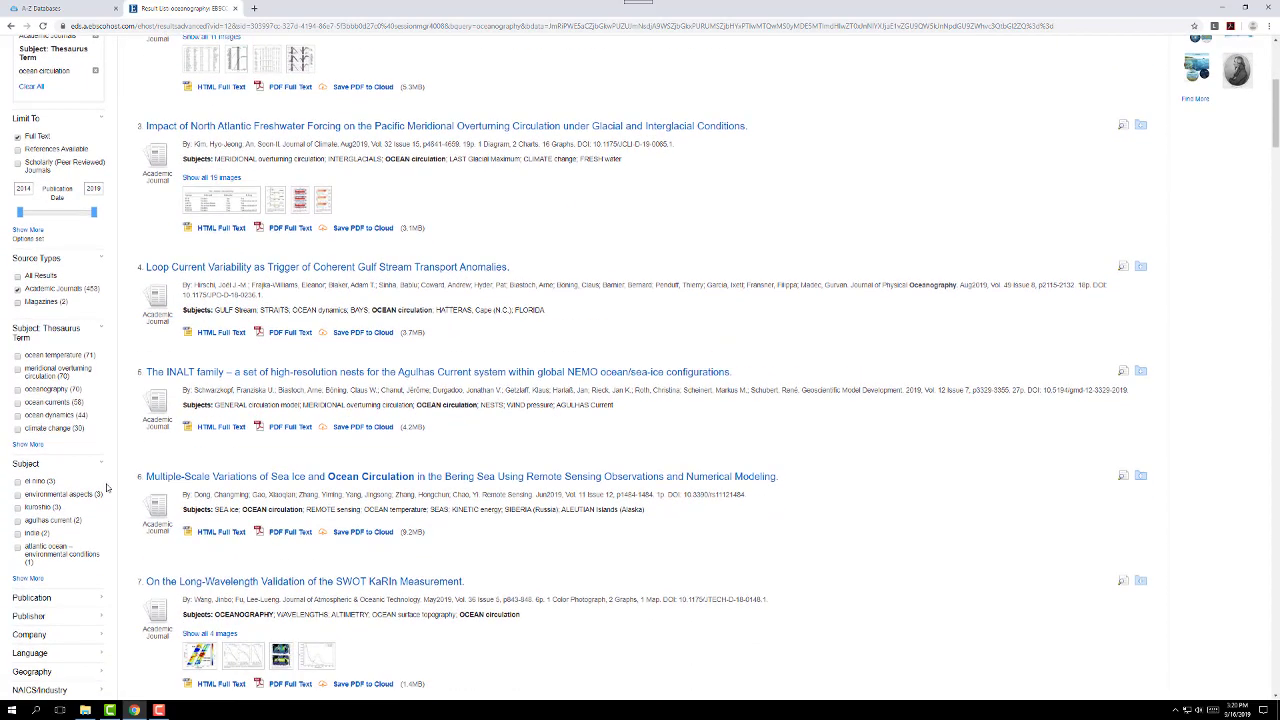
left_click(17, 428)
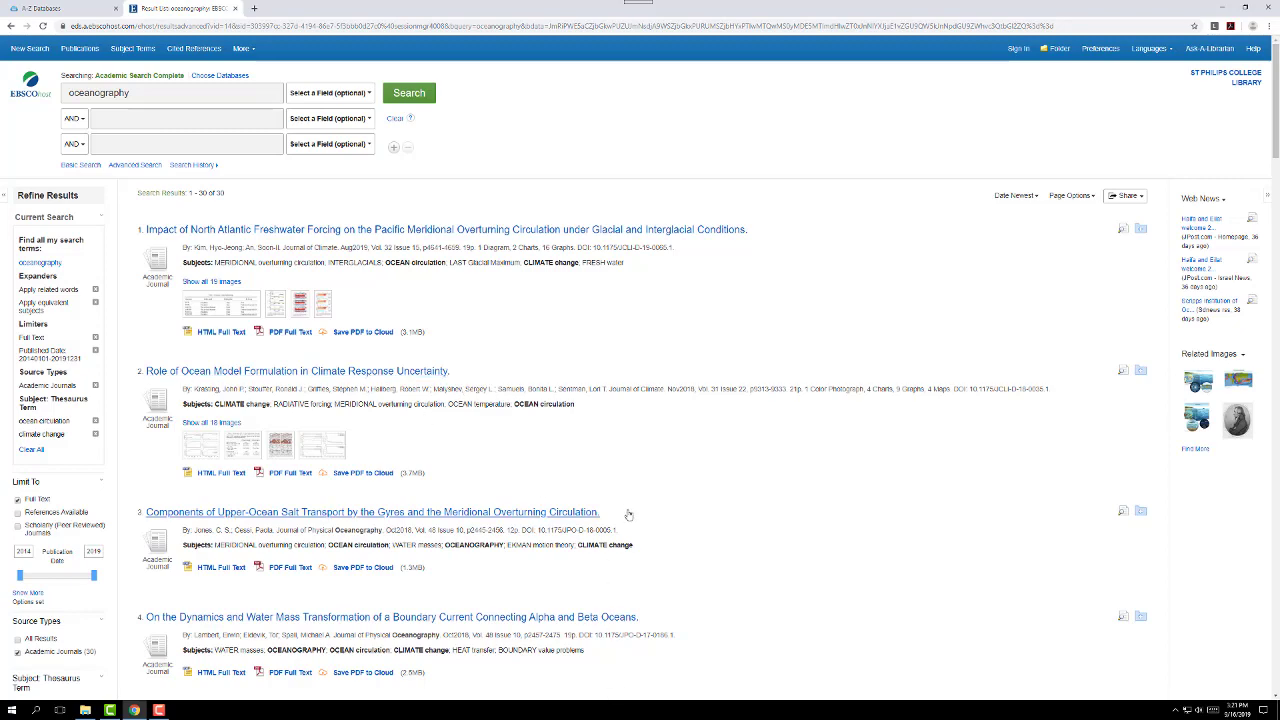
scroll(679, 441, "down", 1)
scroll(680, 441, "down", 1)
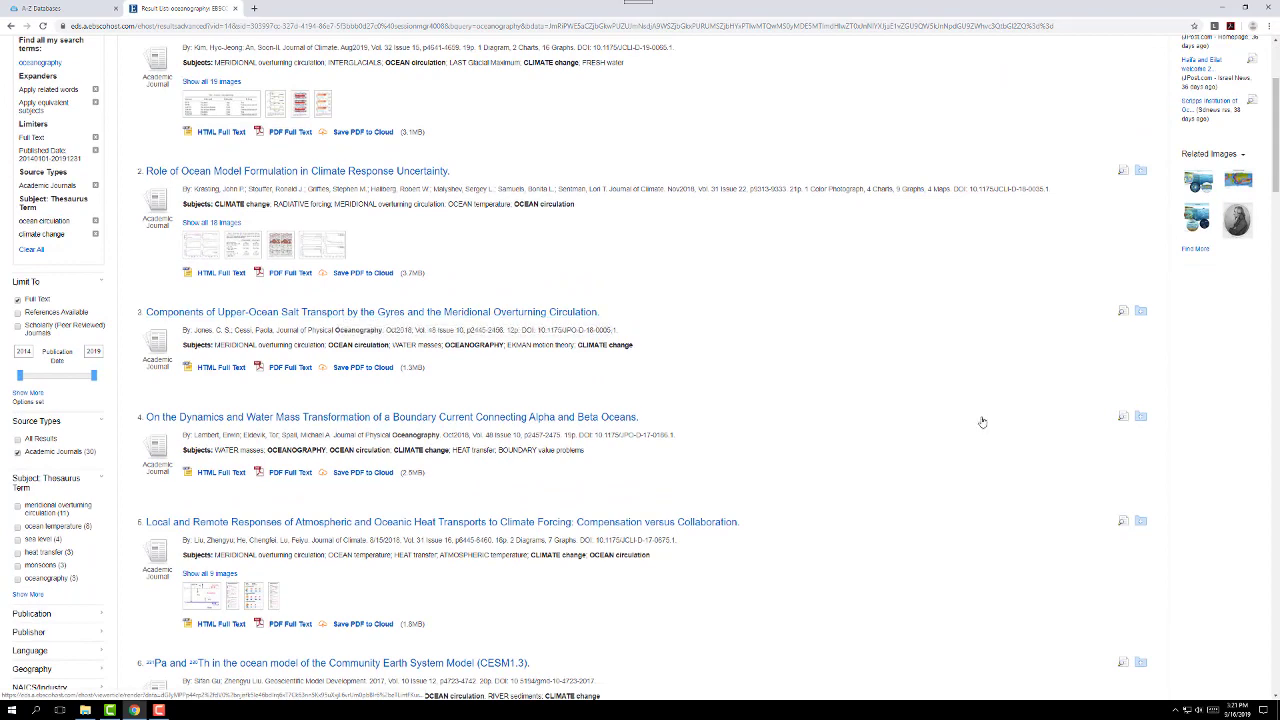
scroll(980, 437, "down", 1)
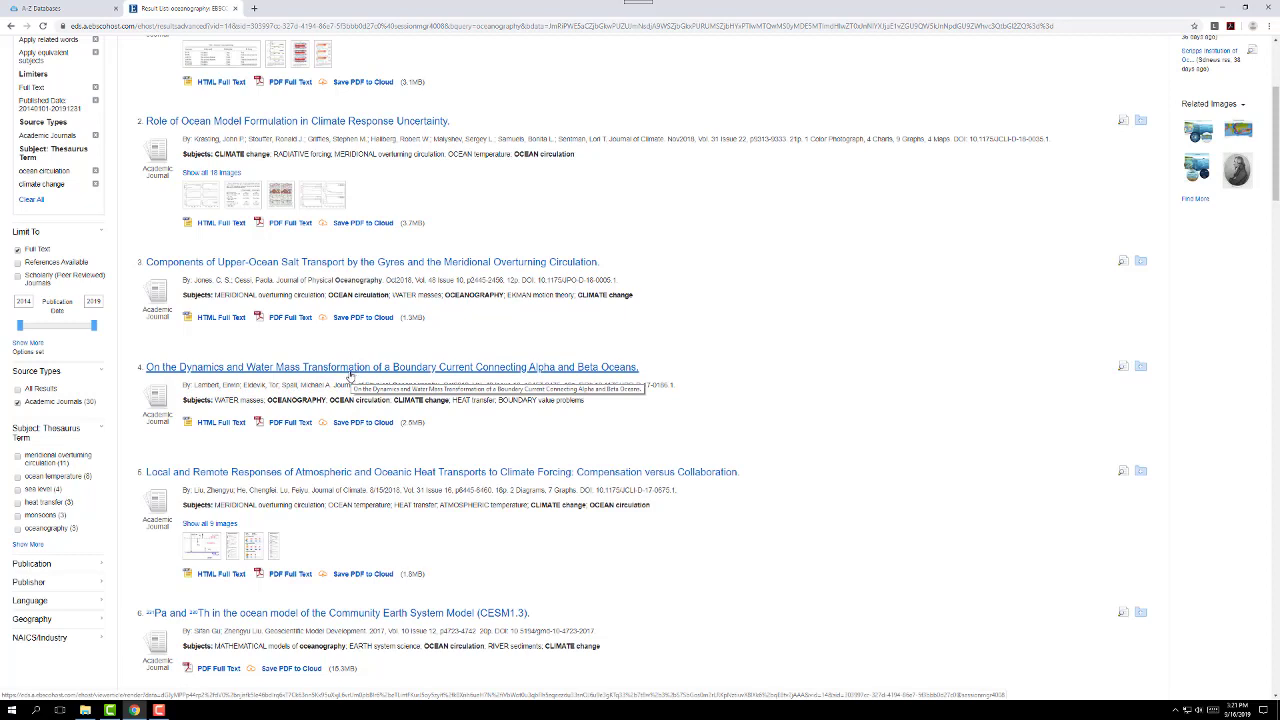
Step: Open the detailed record for 'On the Dynamics and Water Mass Transformation…' and review its abstract
left_click(329, 371)
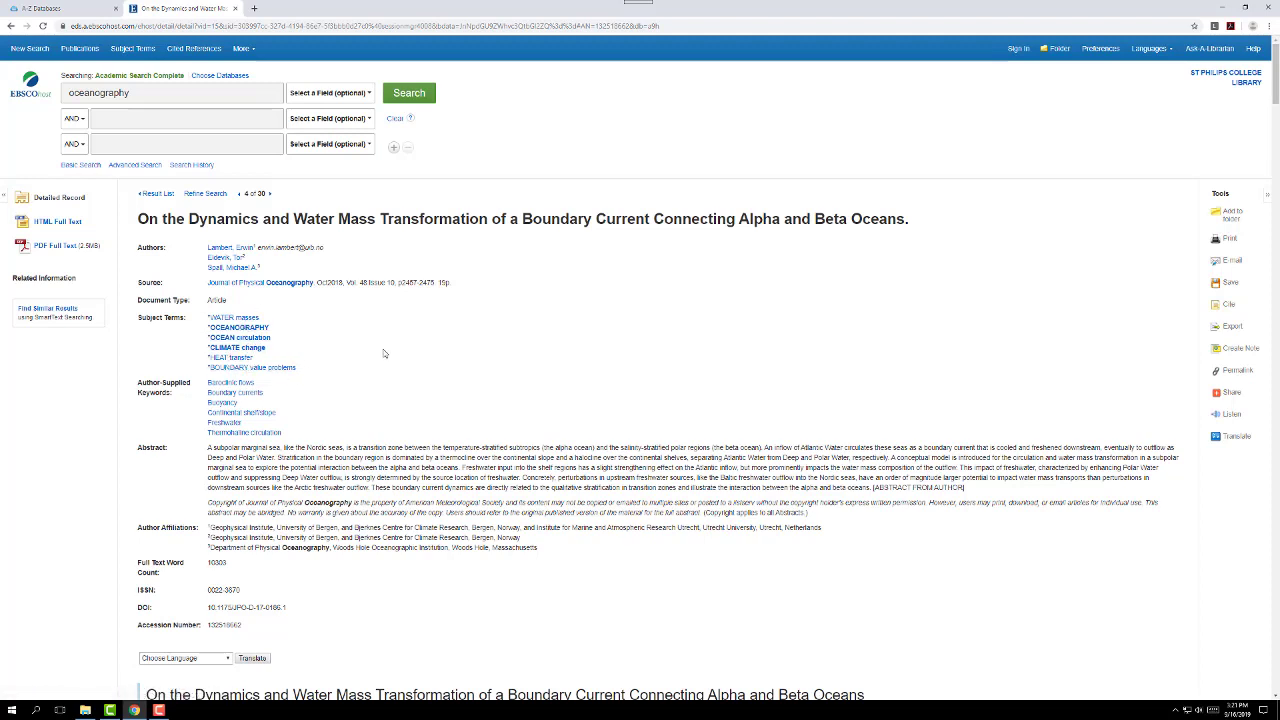
scroll(550, 363, "down", 1)
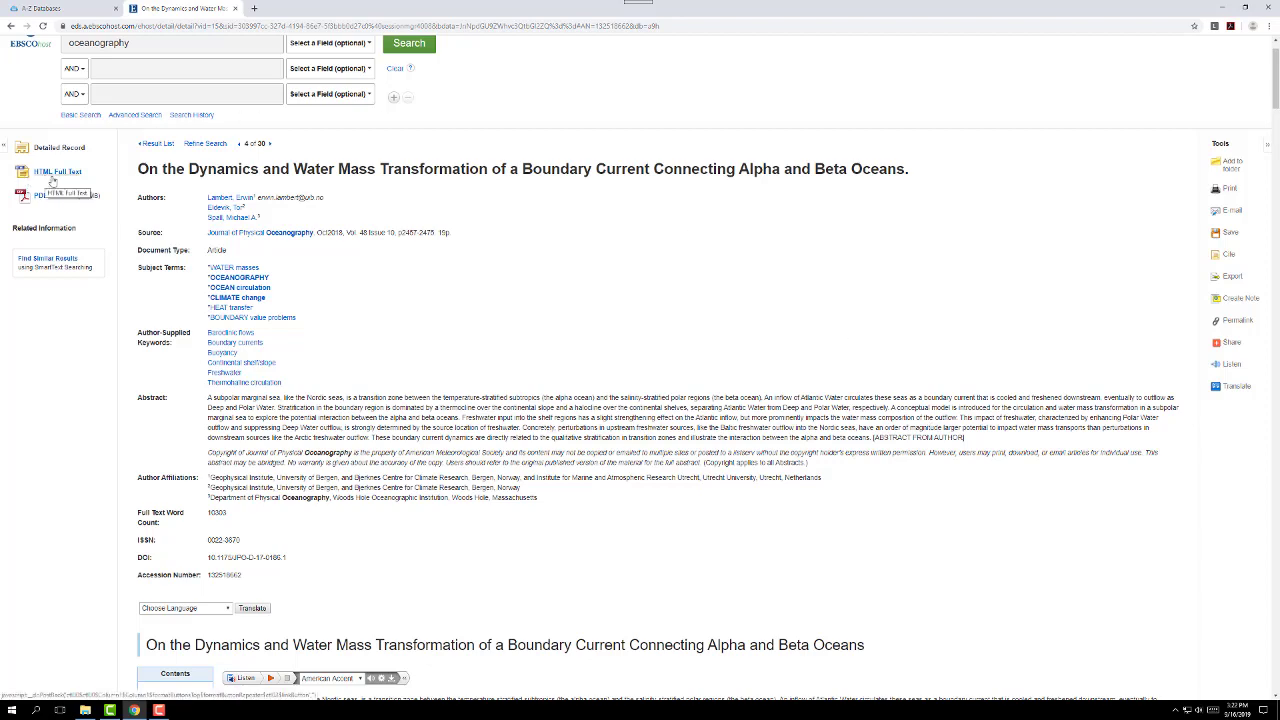
scroll(711, 359, "down", 4)
scroll(713, 366, "down", 15)
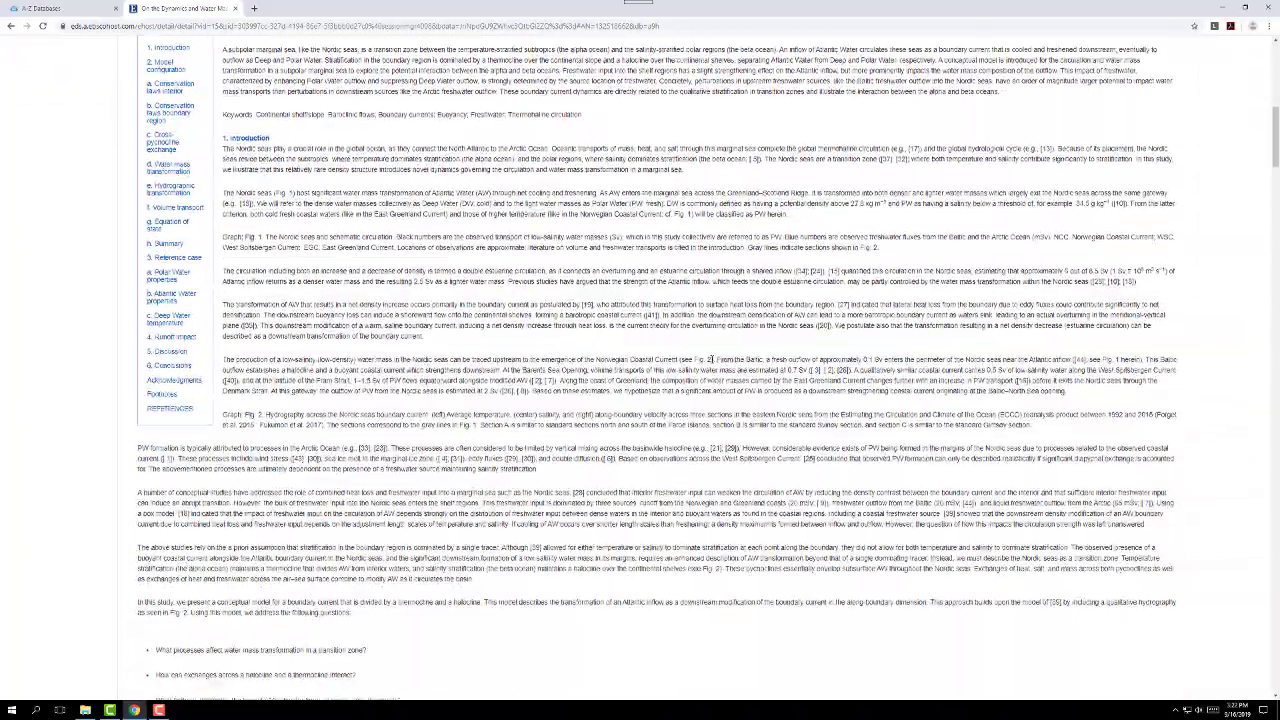
scroll(712, 363, "up", 15)
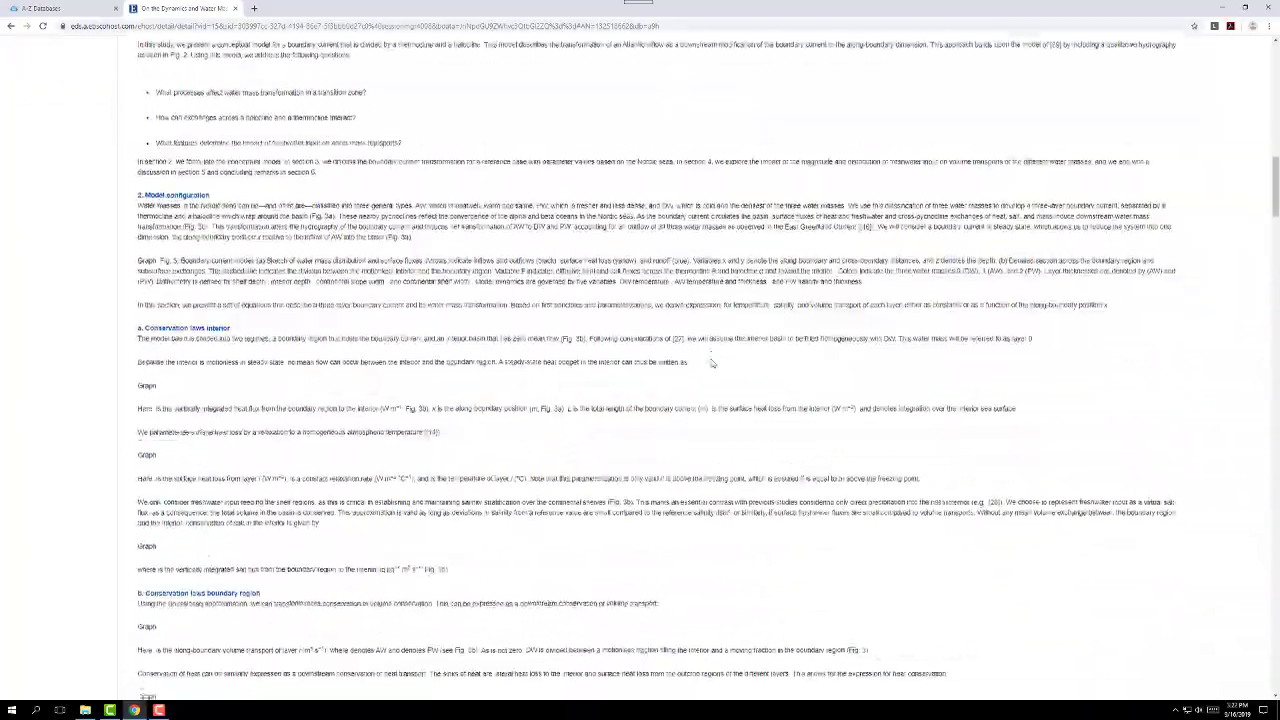
scroll(712, 363, "up", 2)
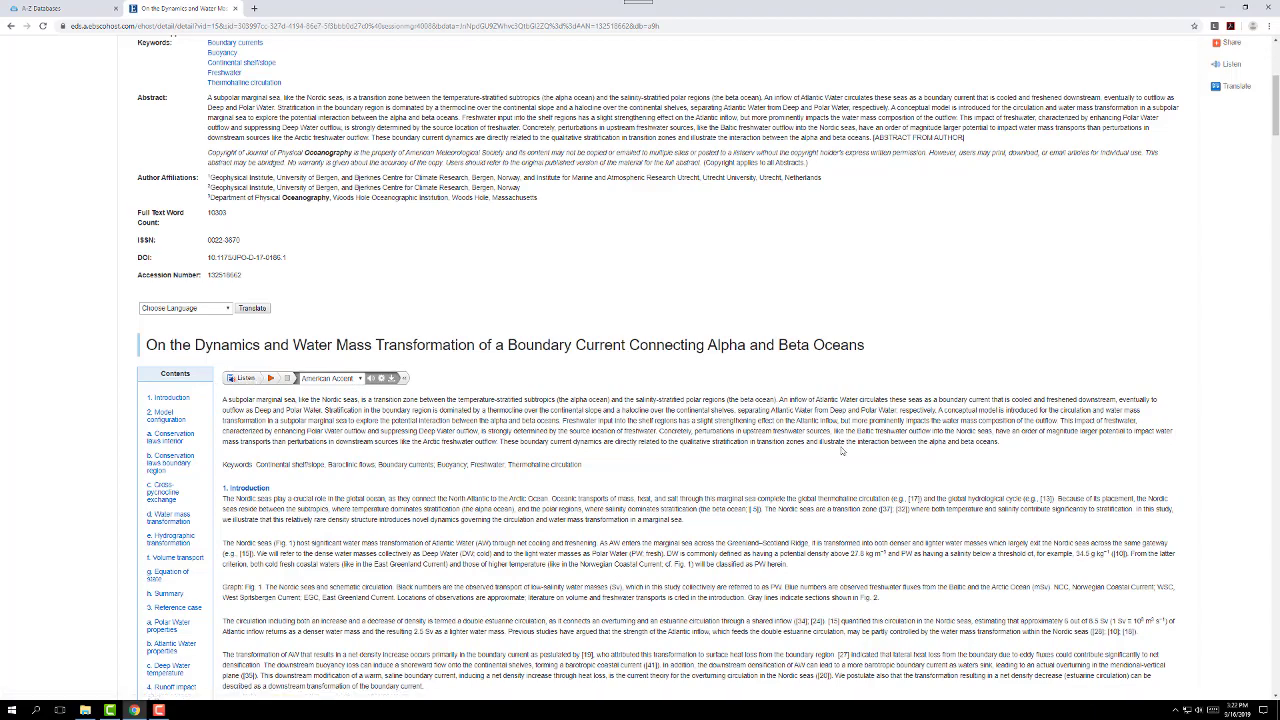
scroll(822, 441, "down", 1)
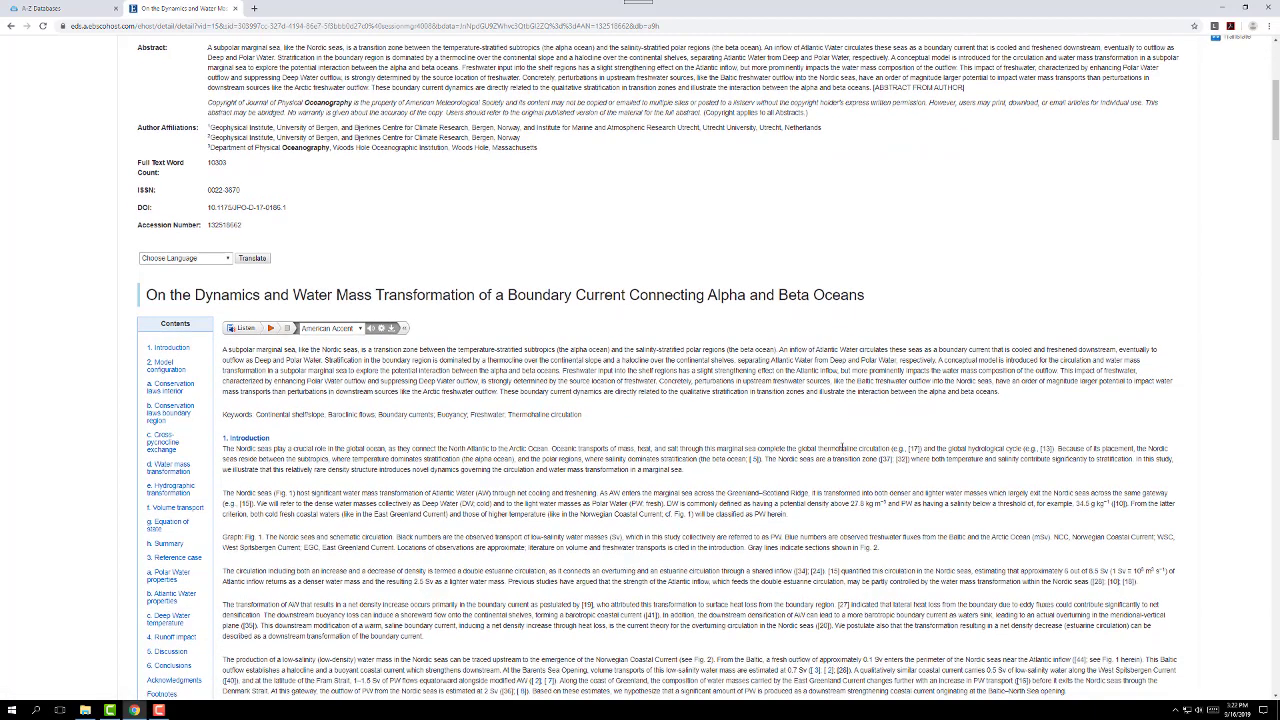
left_click(229, 260)
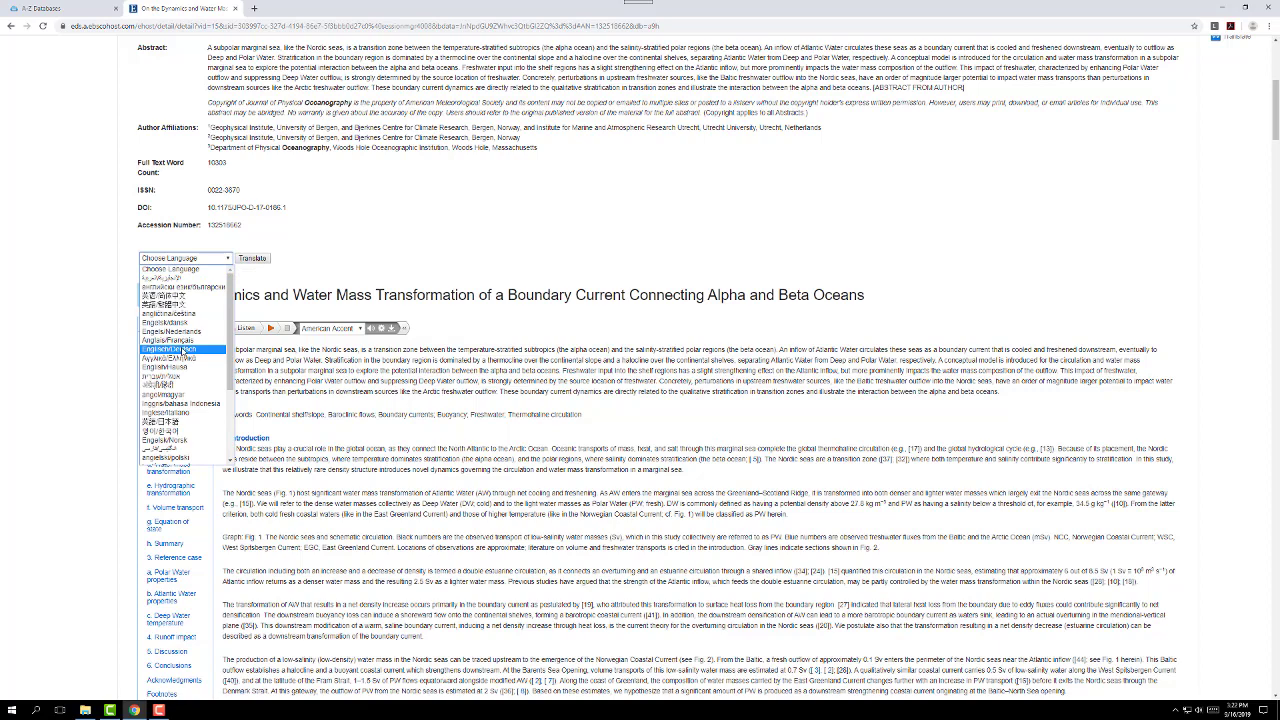
scroll(196, 346, "down", 2)
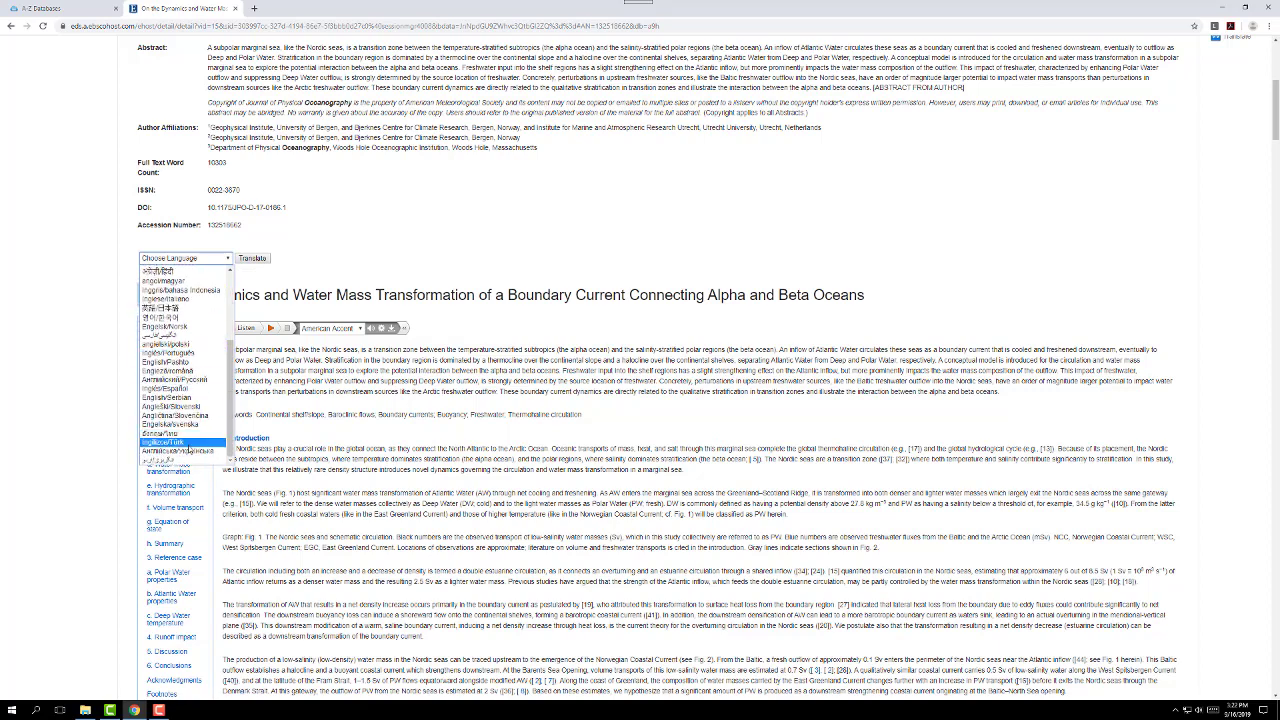
scroll(197, 340, "up", 2)
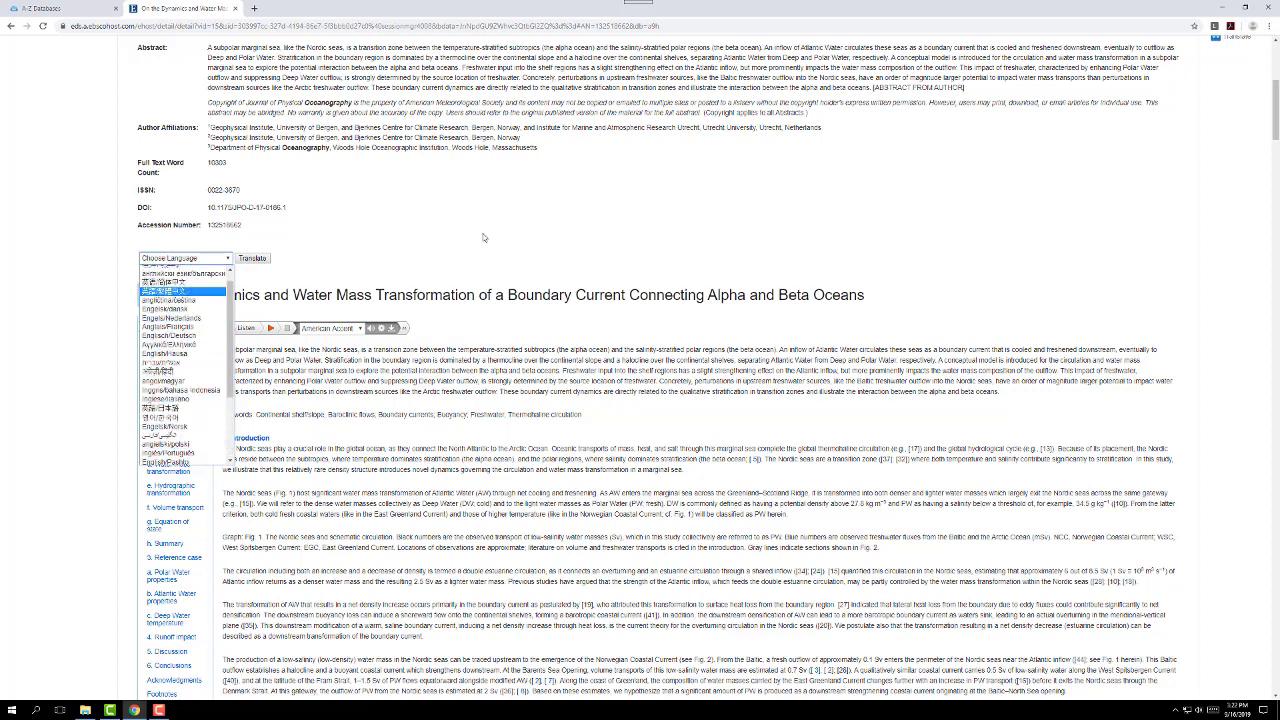
left_click(556, 230)
scroll(887, 568, "up", 5)
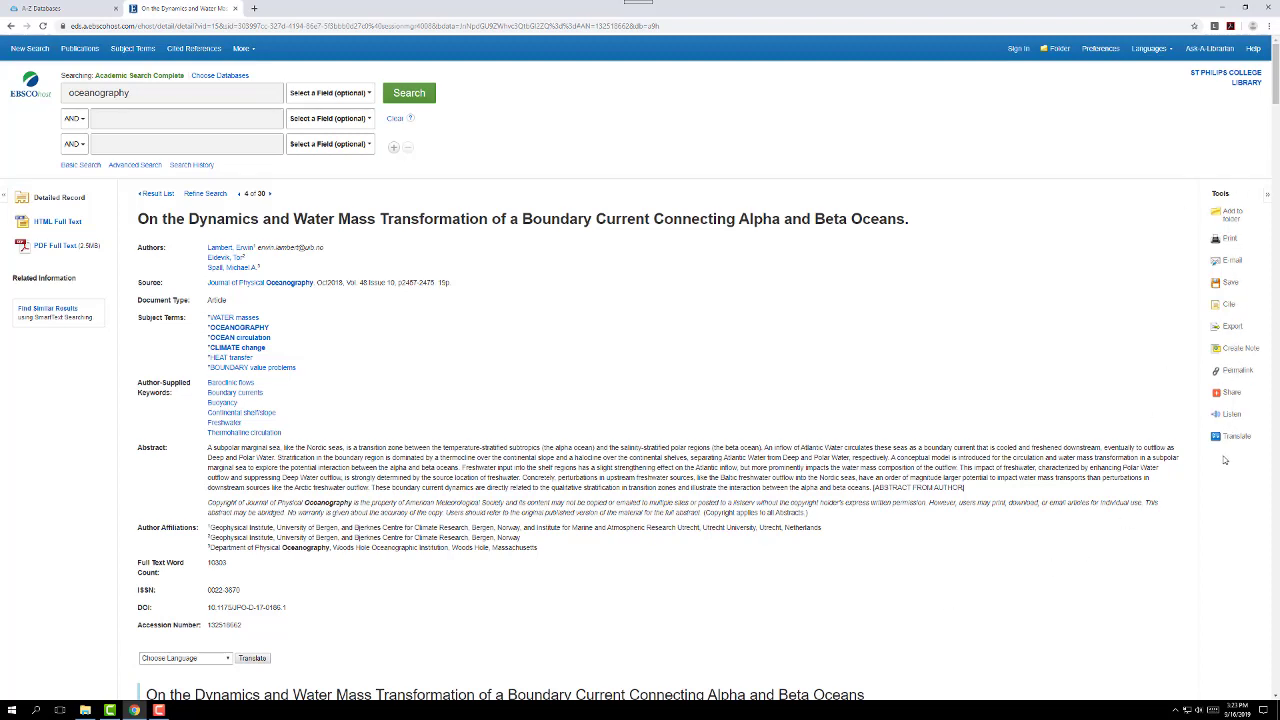
Step: Open the E-mail form for this record and set its citation format to APA
left_click(1231, 262)
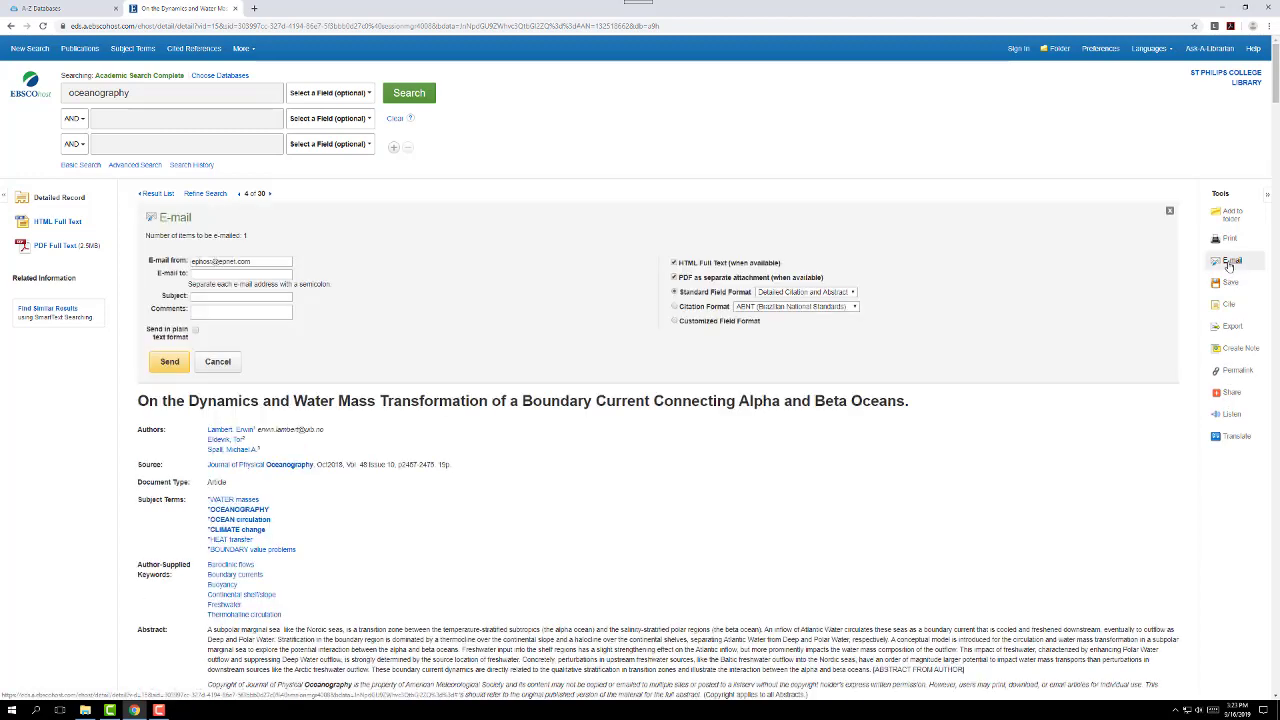
left_click(200, 274)
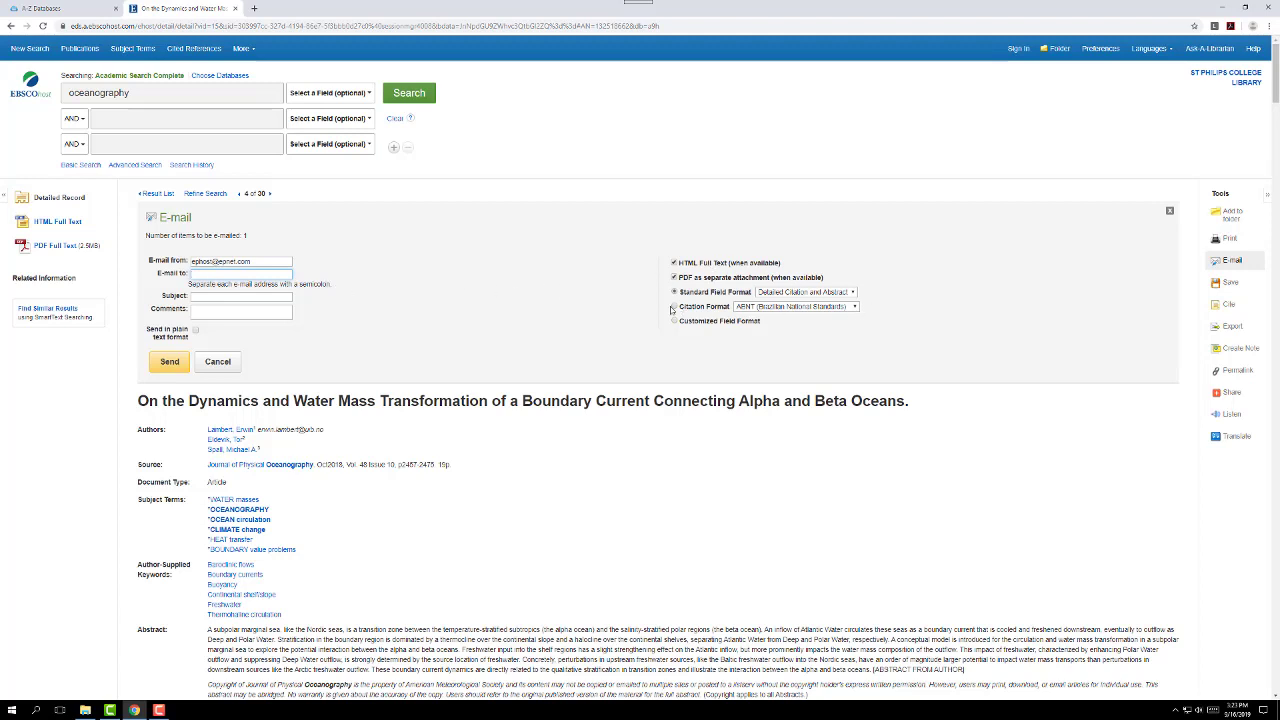
left_click(843, 307)
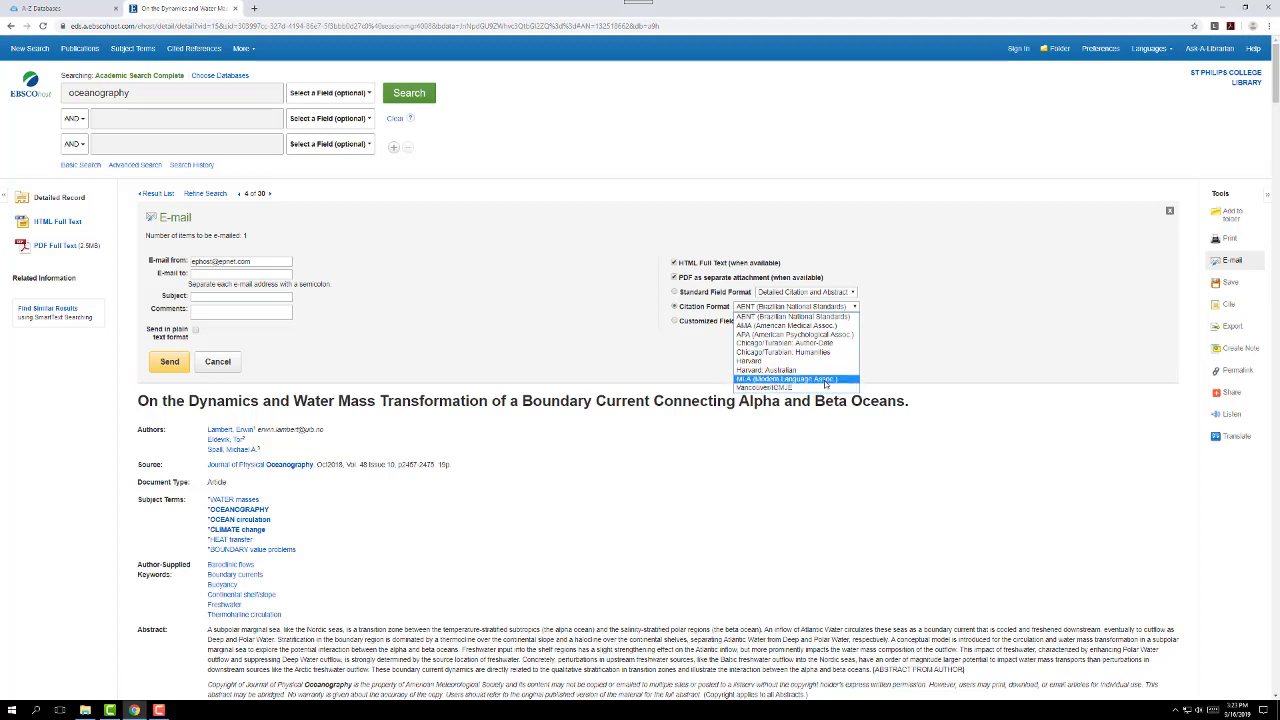
left_click(826, 384)
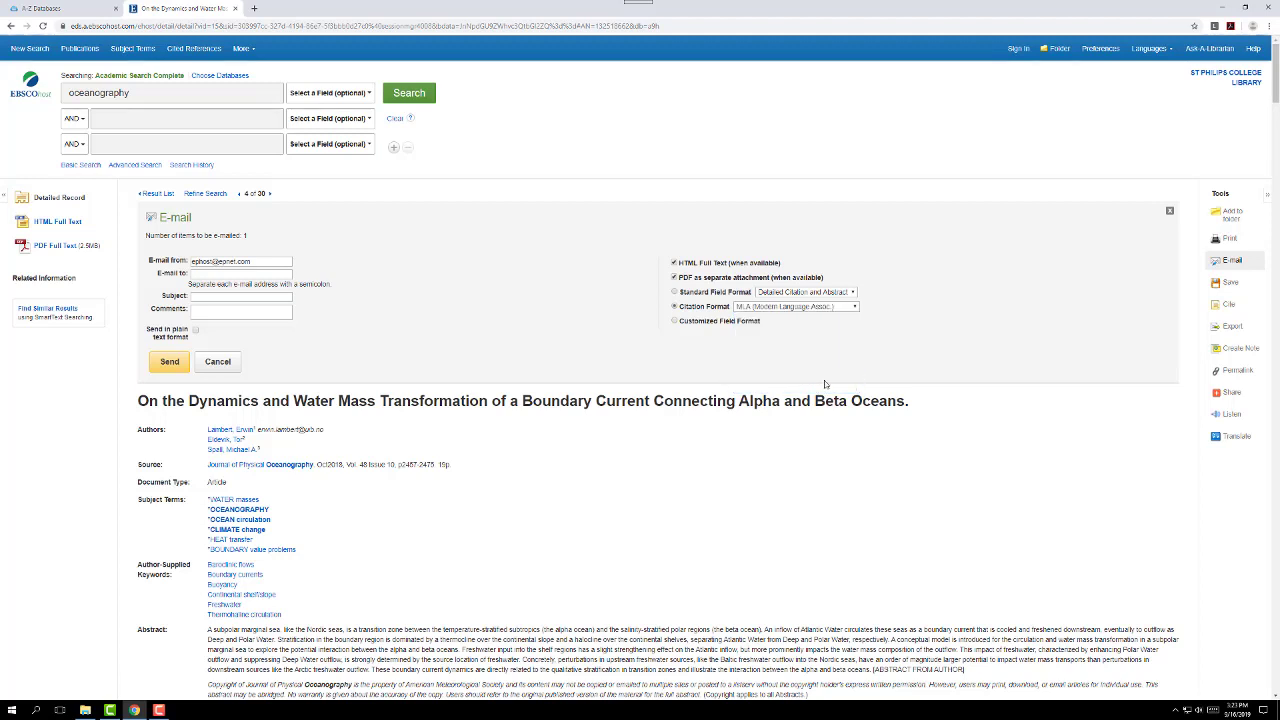
left_click(820, 307)
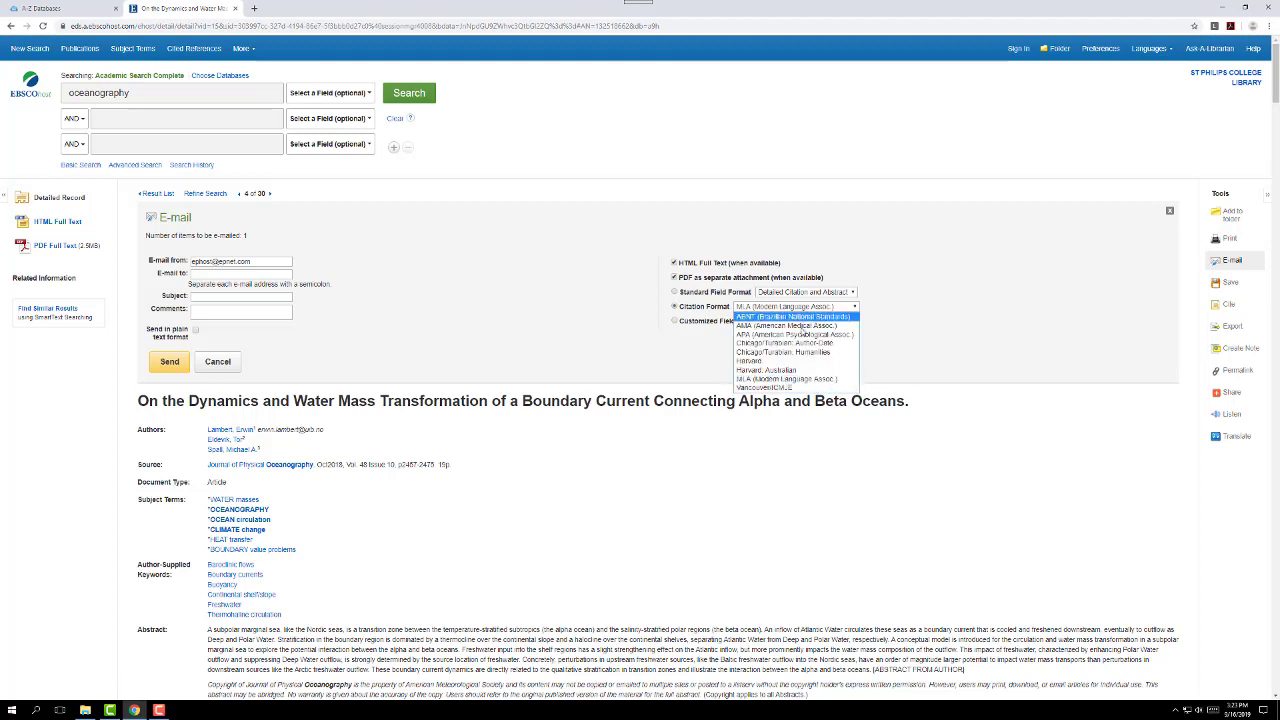
left_click(795, 334)
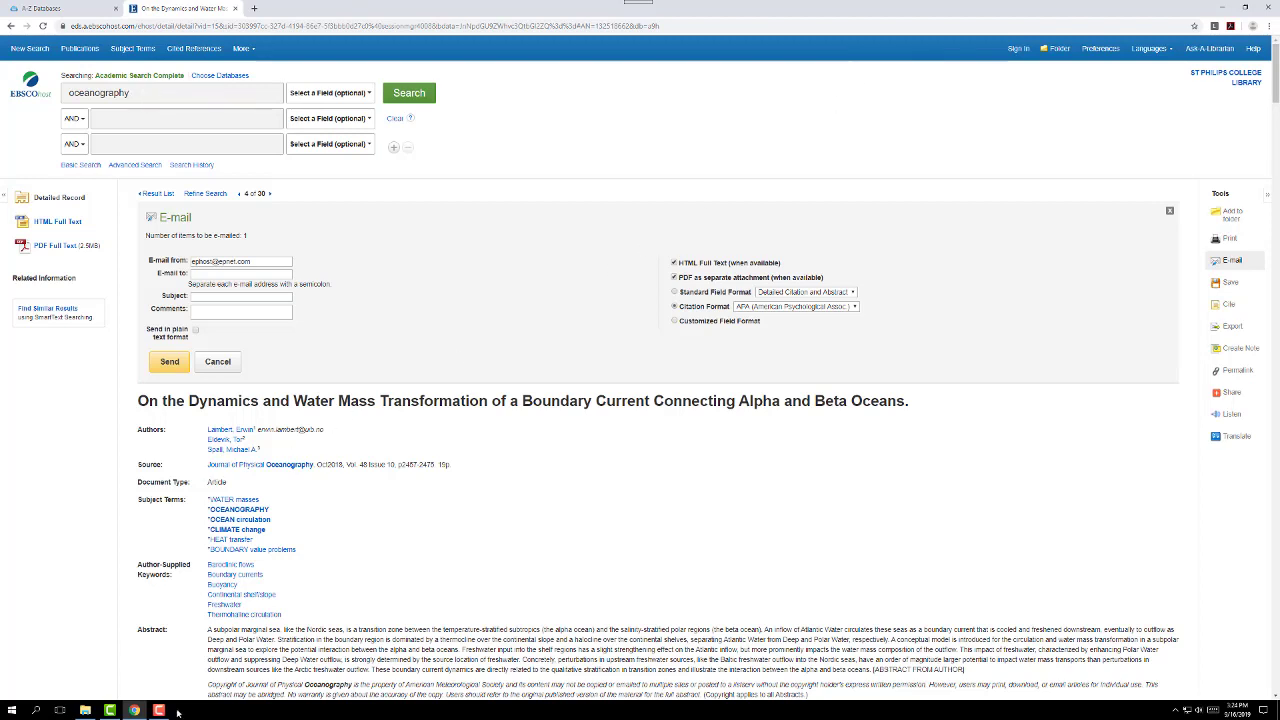
mouse_move(158, 711)
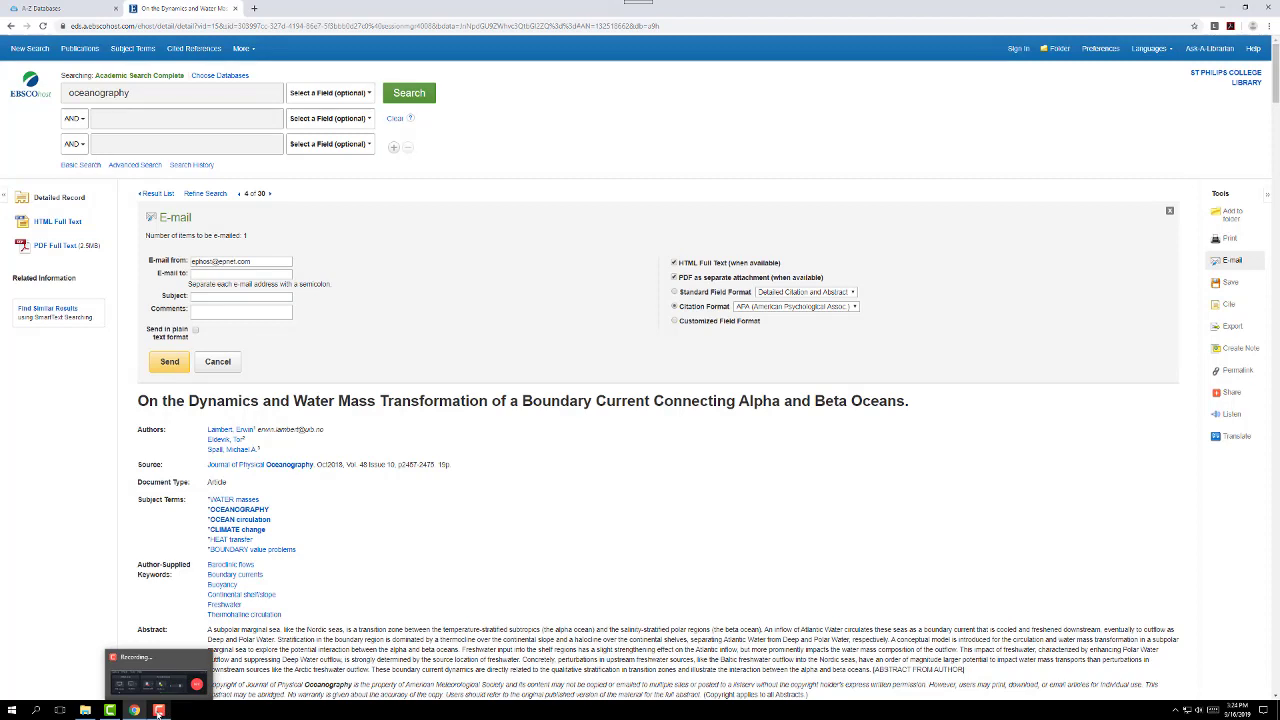
left_click(158, 711)
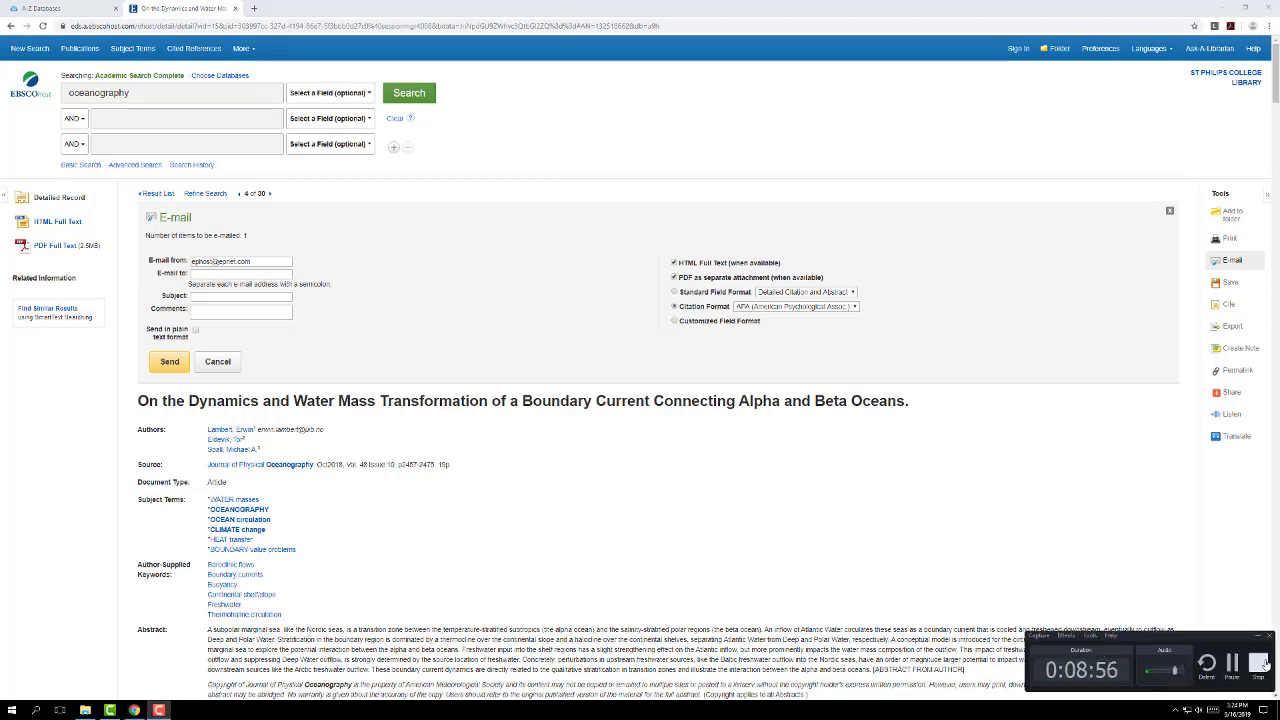